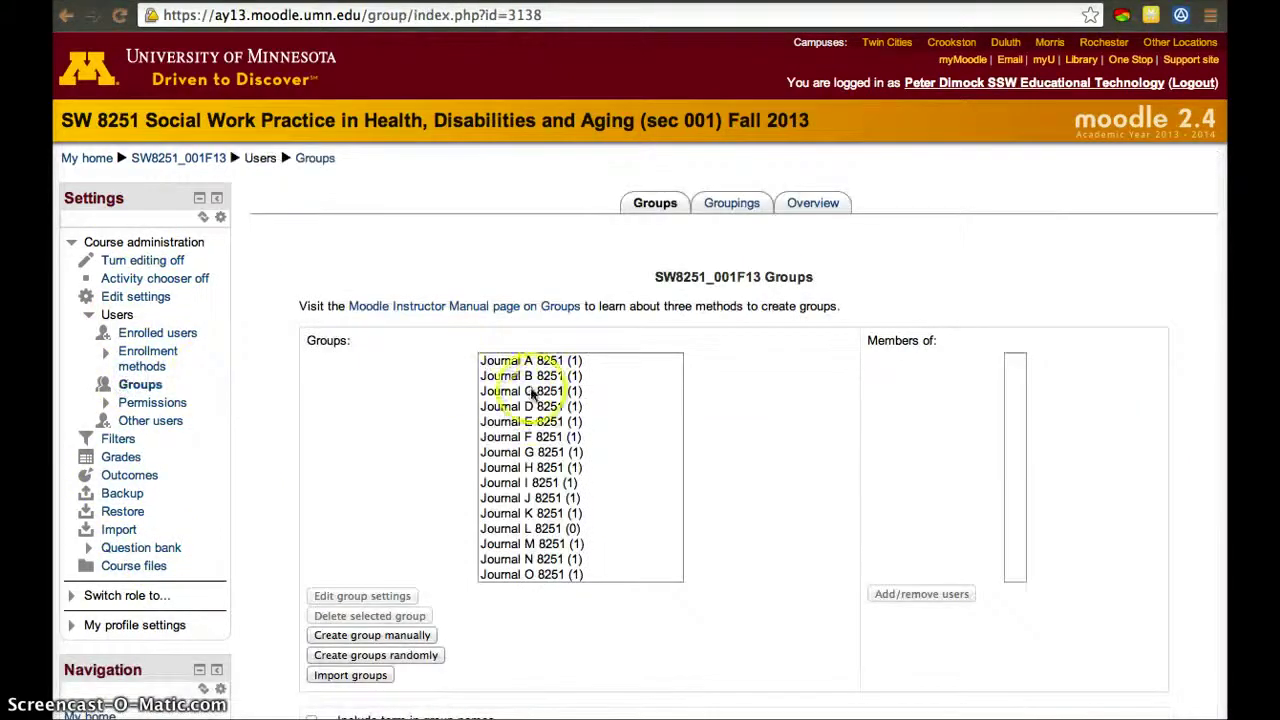
Go to the course's Groupings page
{"action": "scroll", "coordinate": [610, 481], "scroll_direction": "down", "scroll_amount": 10}
{"action": "scroll", "coordinate": [613, 481], "scroll_direction": "up", "scroll_amount": 8}
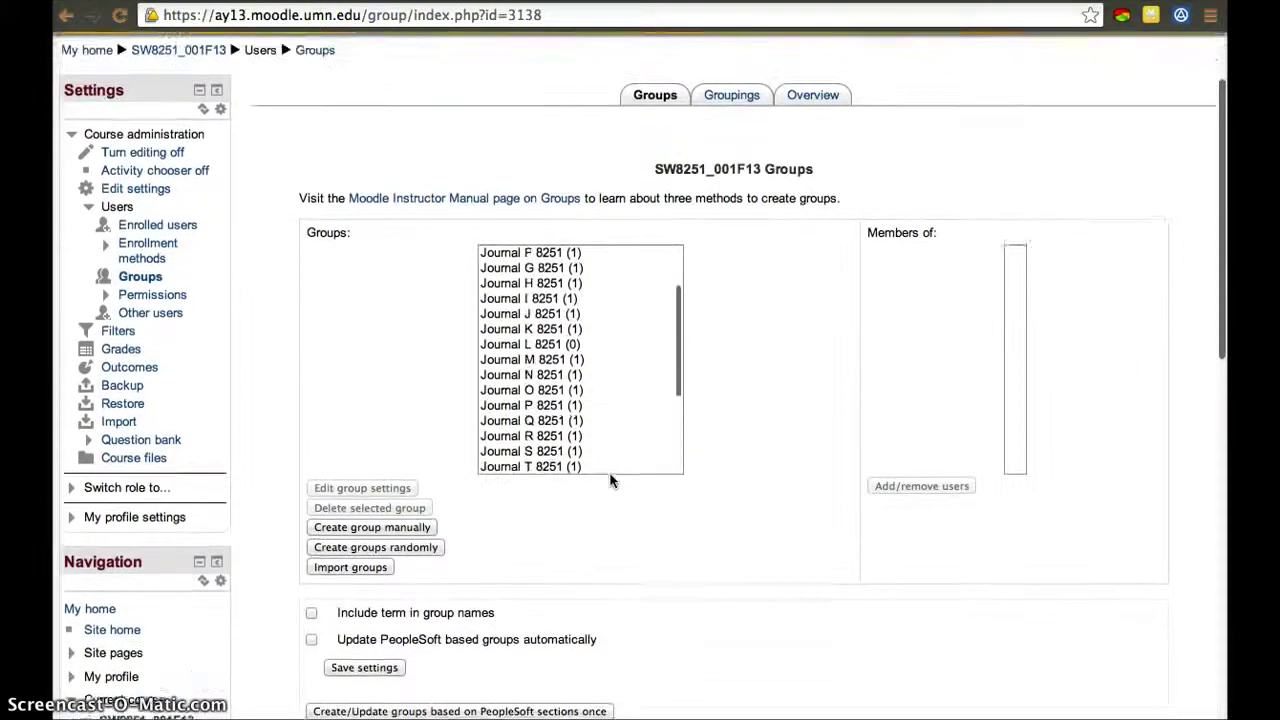
{"action": "scroll", "coordinate": [610, 481], "scroll_direction": "down", "scroll_amount": 8}
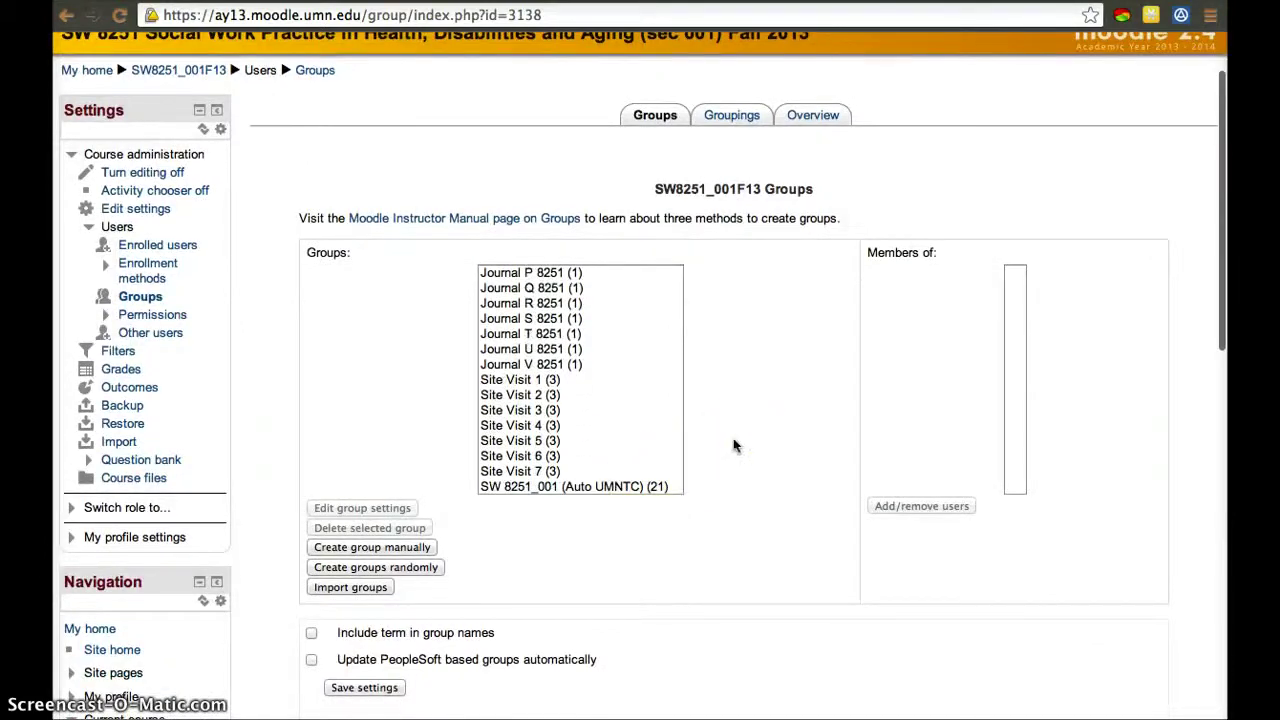
{"action": "scroll", "coordinate": [733, 445], "scroll_direction": "up", "scroll_amount": 3}
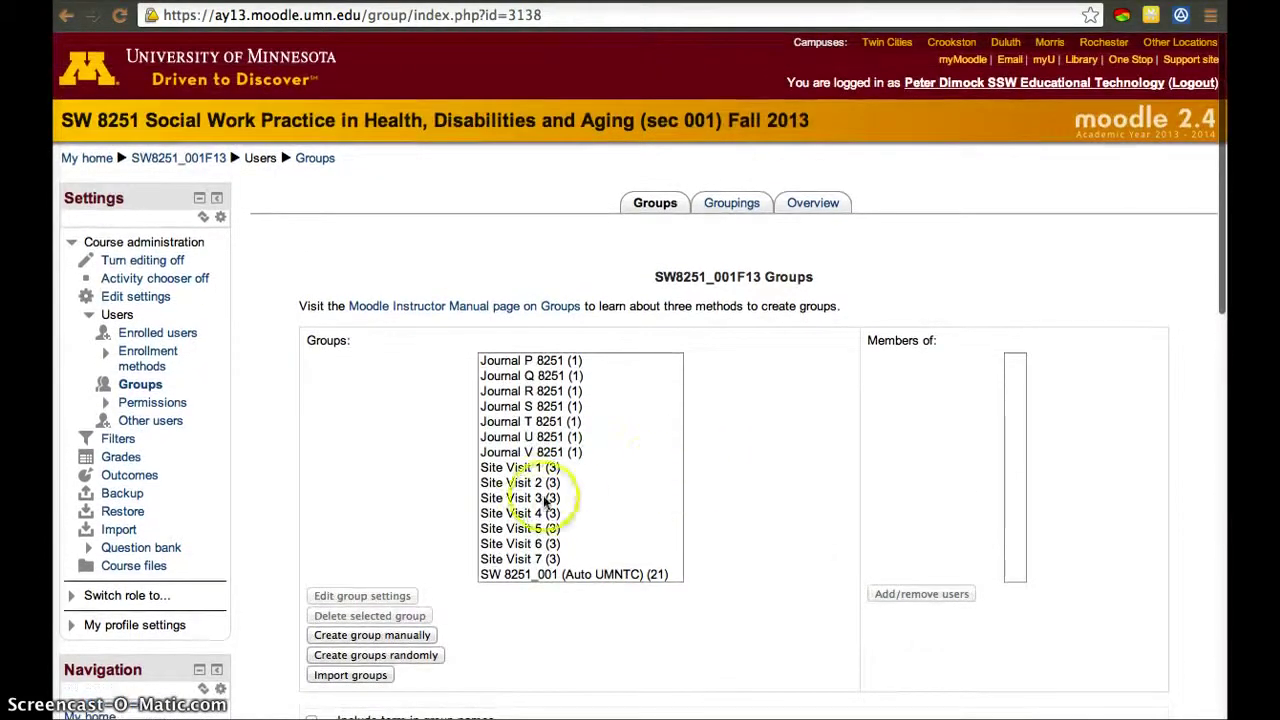
{"action": "scroll", "coordinate": [600, 495], "scroll_direction": "up", "scroll_amount": 5}
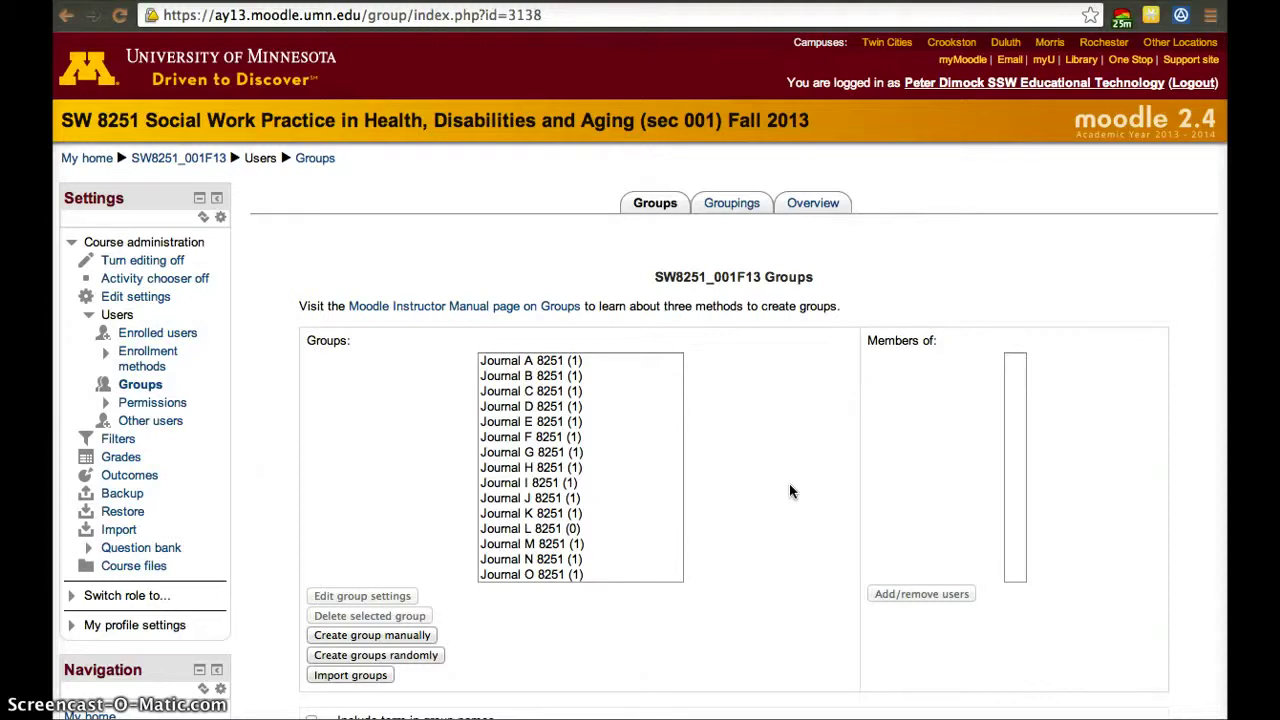
{"action": "left_click", "coordinate": [740, 205]}
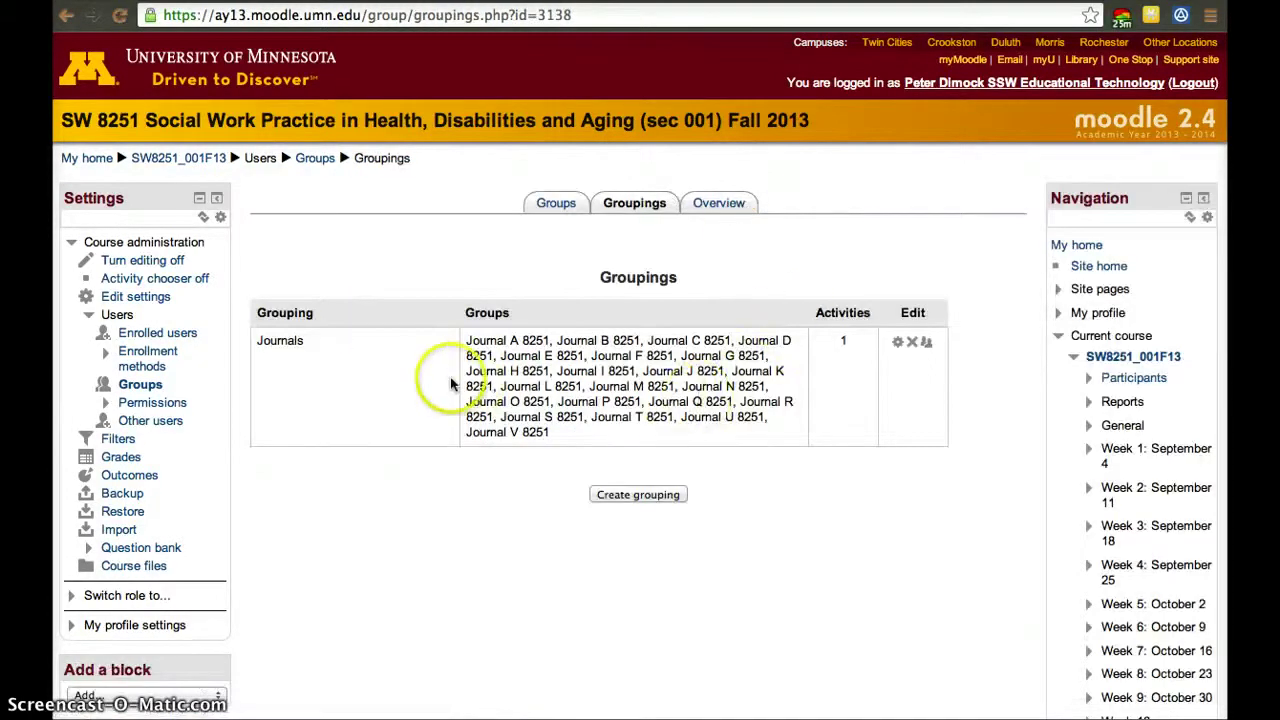
Create a new grouping named 'Site Visits' and save it
{"action": "left_click", "coordinate": [652, 496]}
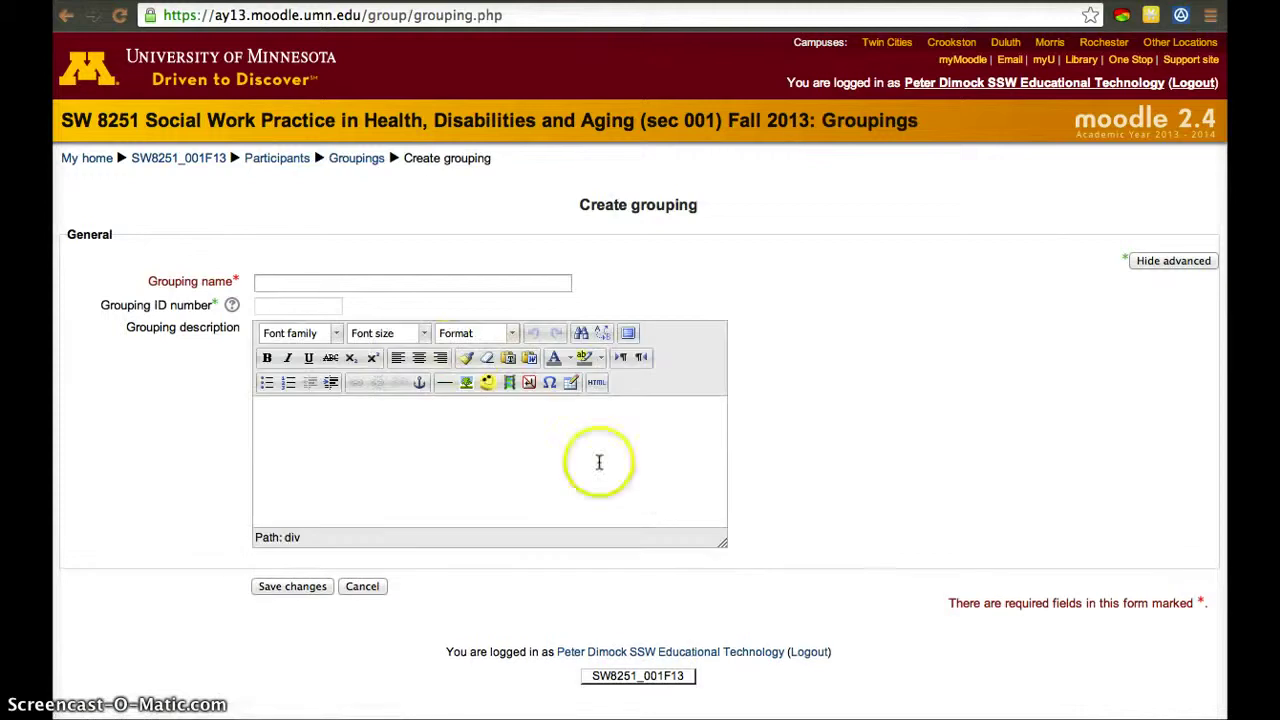
{"action": "left_click", "coordinate": [442, 285]}
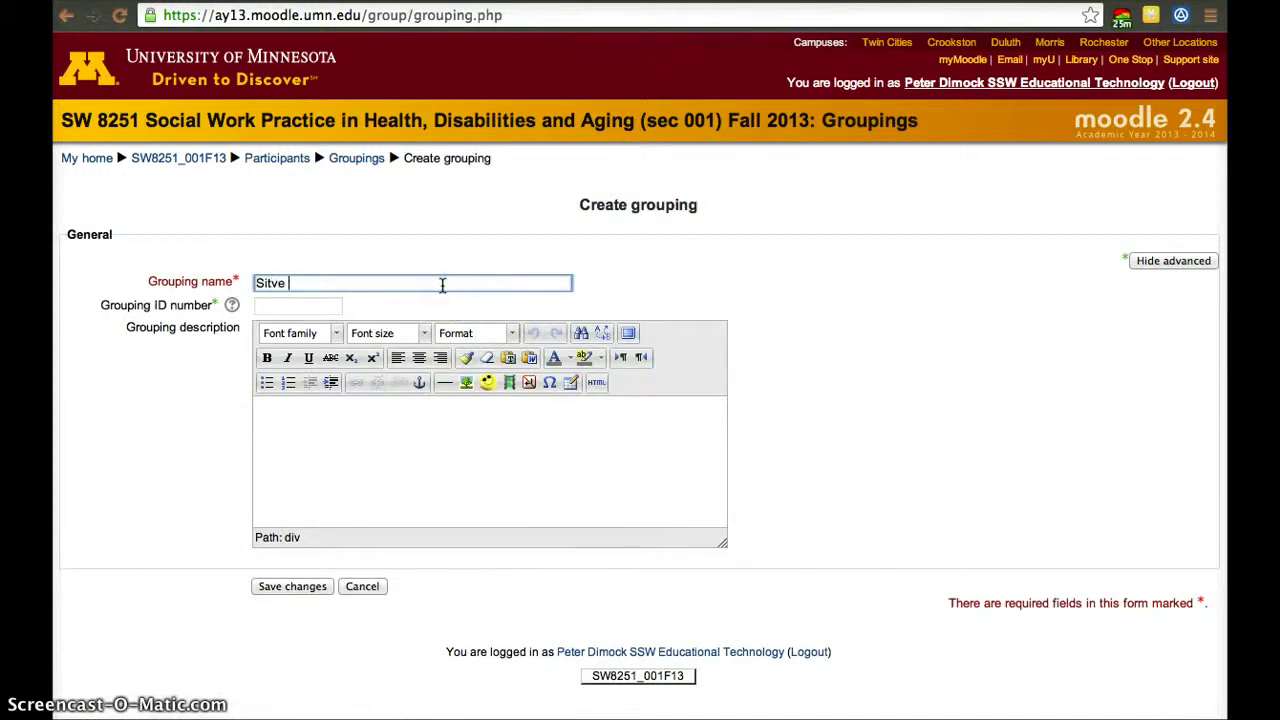
{"action": "type", "text": "Site Visits"}
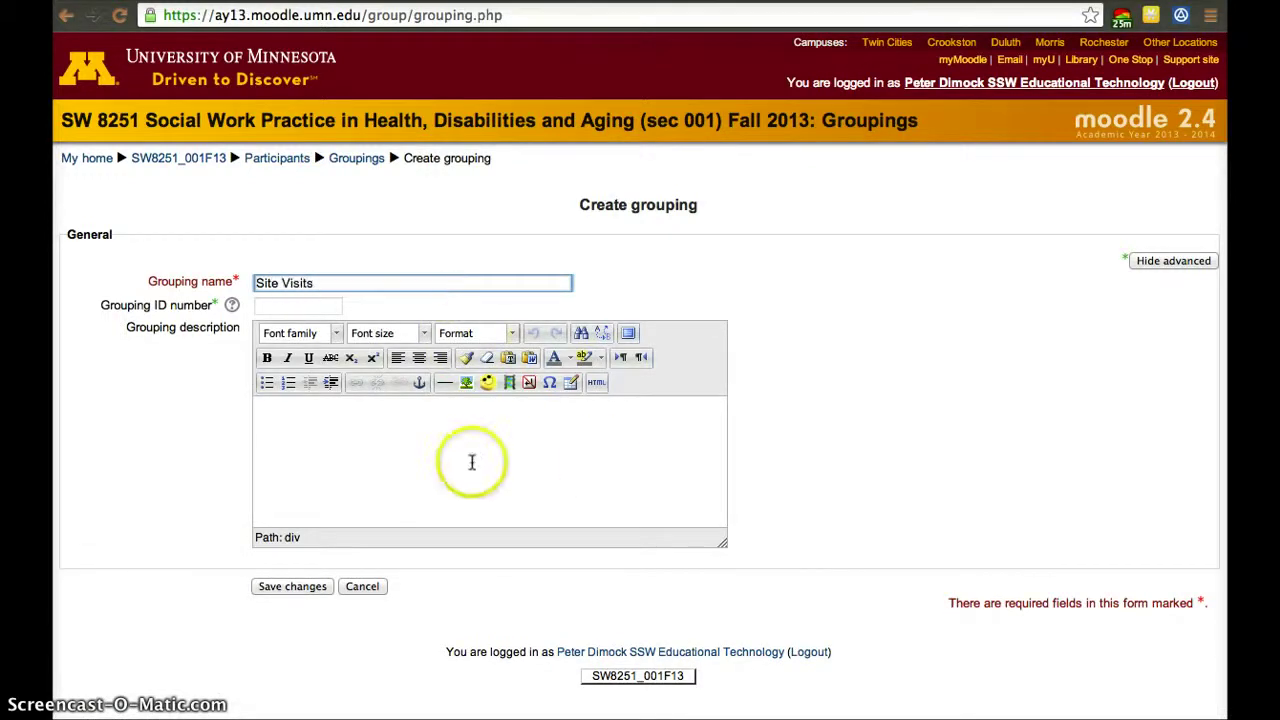
{"action": "left_click", "coordinate": [311, 585]}
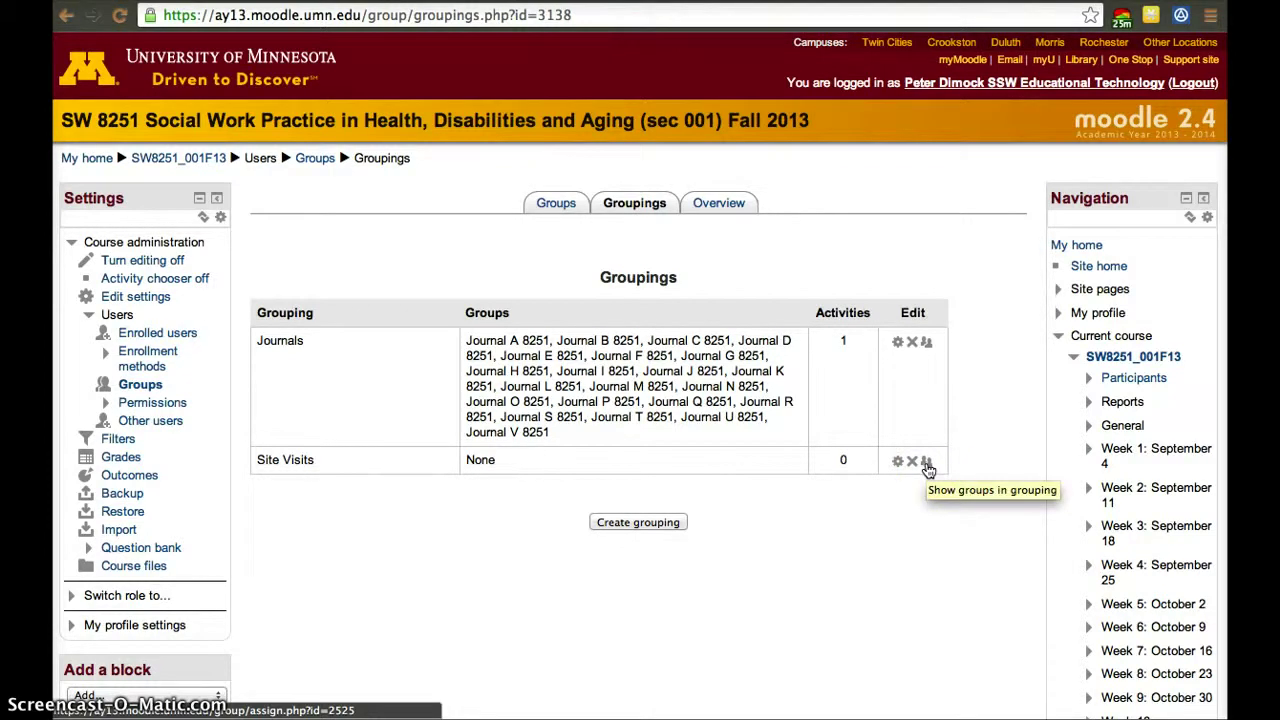
Add groups Site Visit 1 through Site Visit 7 to the Site Visits grouping
{"action": "left_click", "coordinate": [927, 465]}
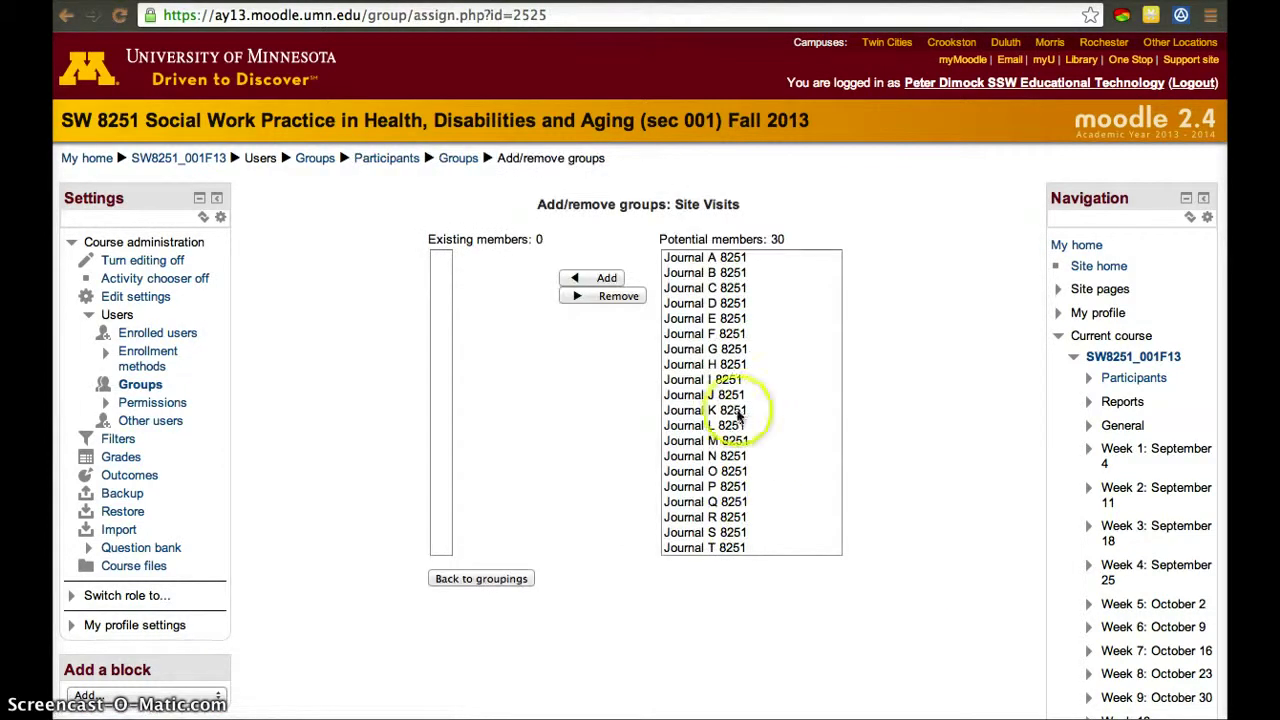
{"action": "scroll", "coordinate": [740, 428], "scroll_direction": "down", "scroll_amount": 5}
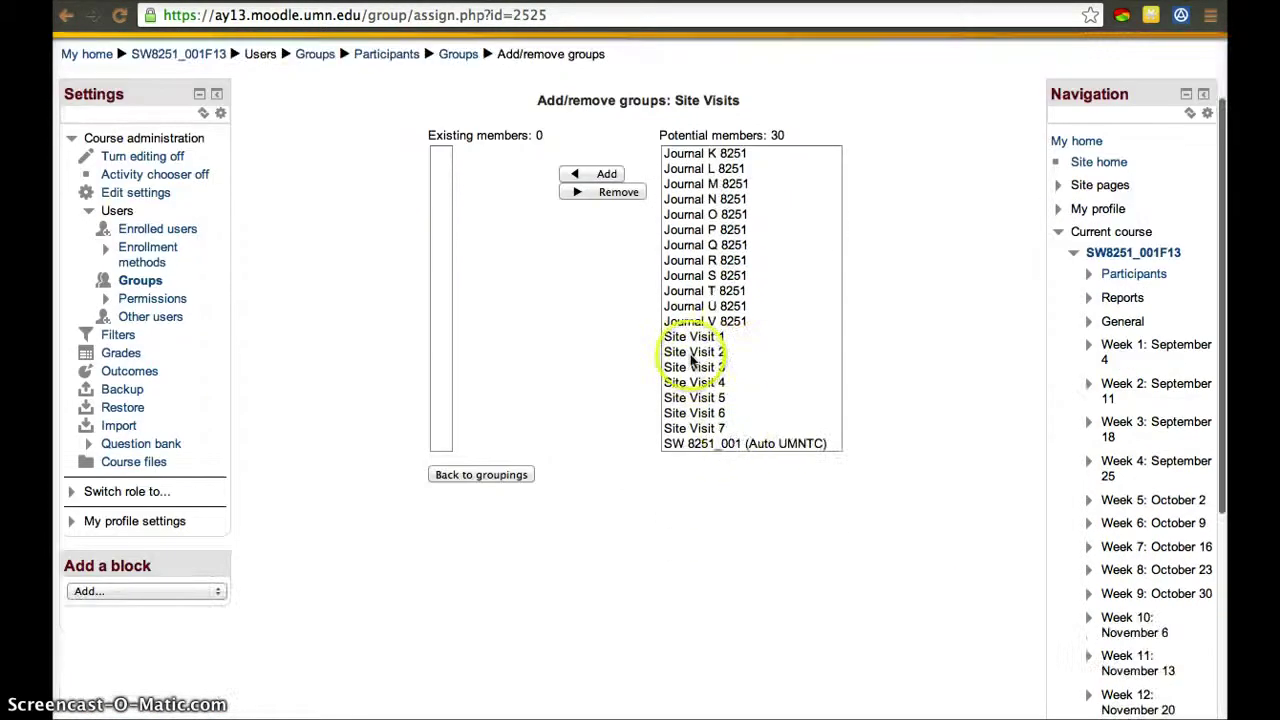
{"action": "left_click", "coordinate": [690, 337]}
{"action": "left_click", "coordinate": [703, 430], "text": "shift"}
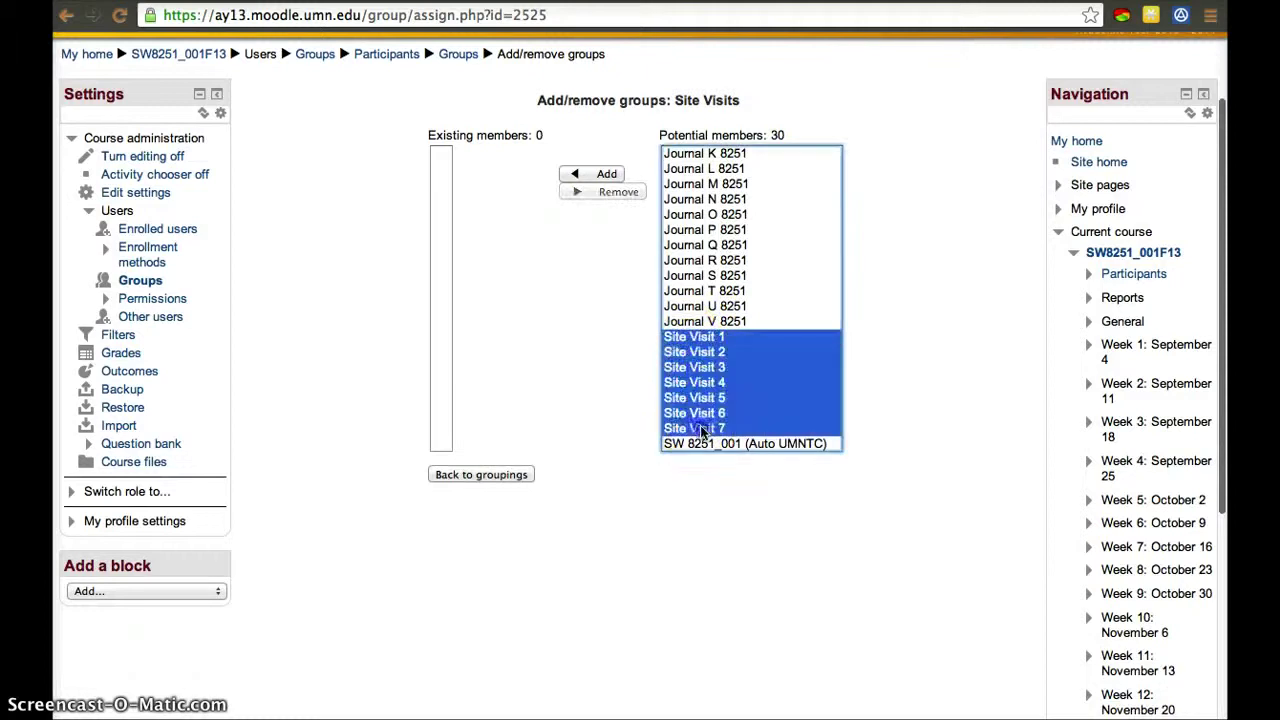
{"action": "left_click", "coordinate": [592, 176]}
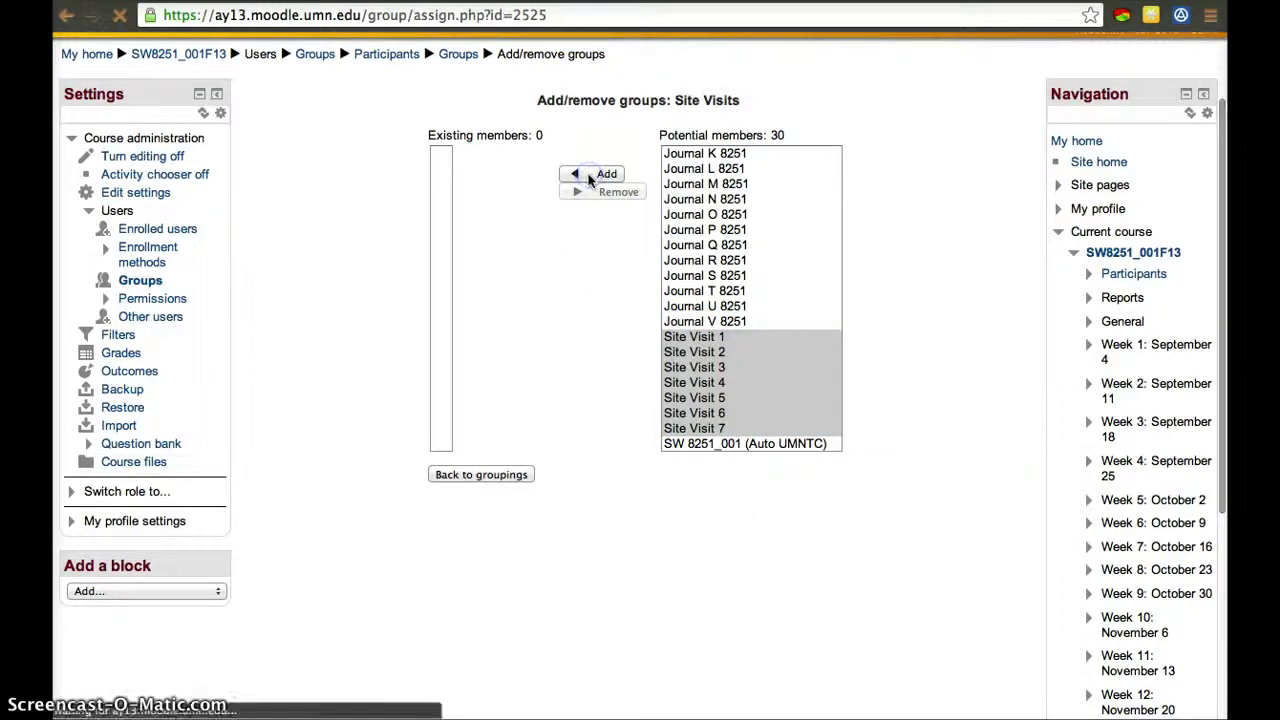
{"action": "left_click", "coordinate": [503, 585]}
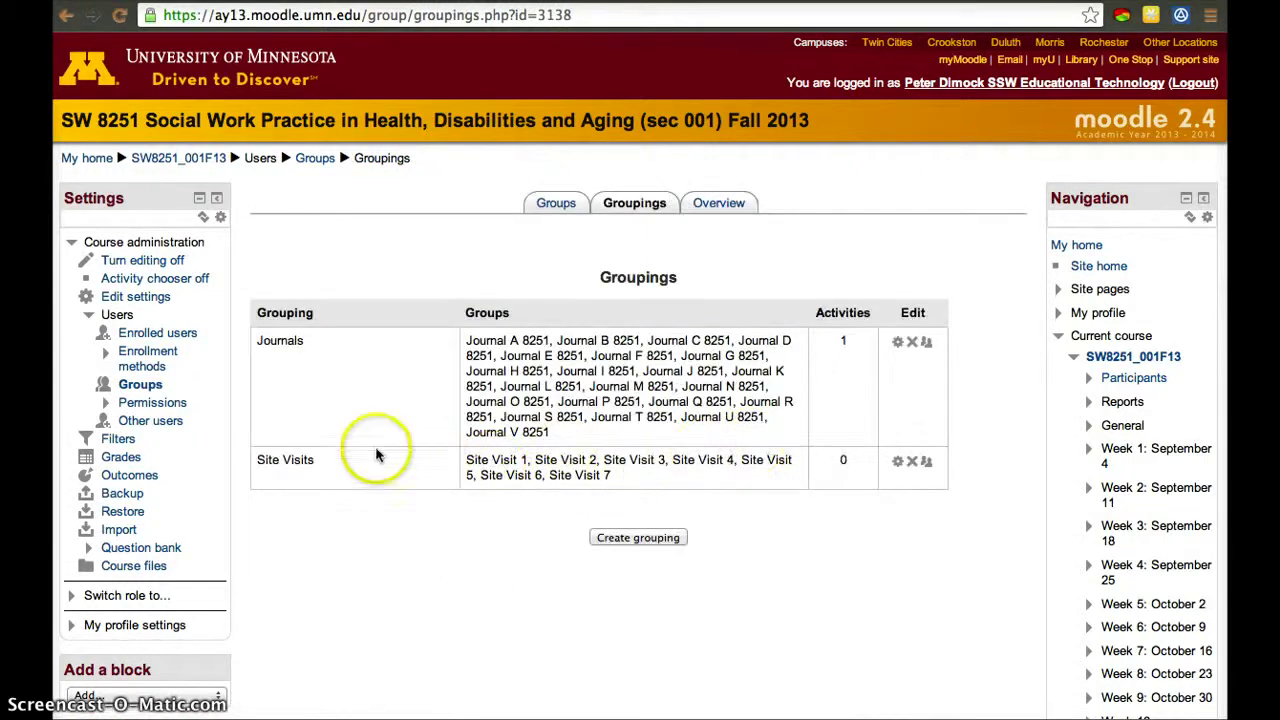
Check in the groups Overview that each Site Visit group has 3 members, then return to Groupings
{"action": "left_click", "coordinate": [720, 207]}
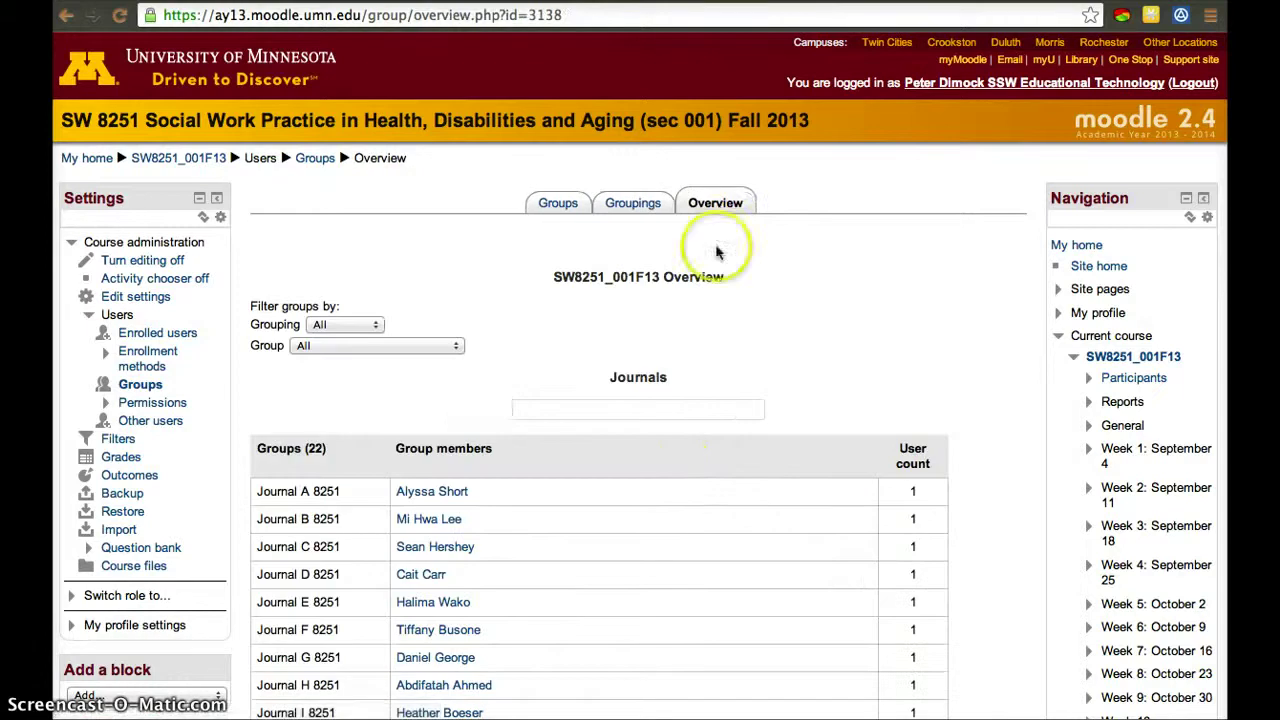
{"action": "scroll", "coordinate": [700, 466], "scroll_direction": "down", "scroll_amount": 5}
{"action": "scroll", "coordinate": [700, 466], "scroll_direction": "down", "scroll_amount": 3}
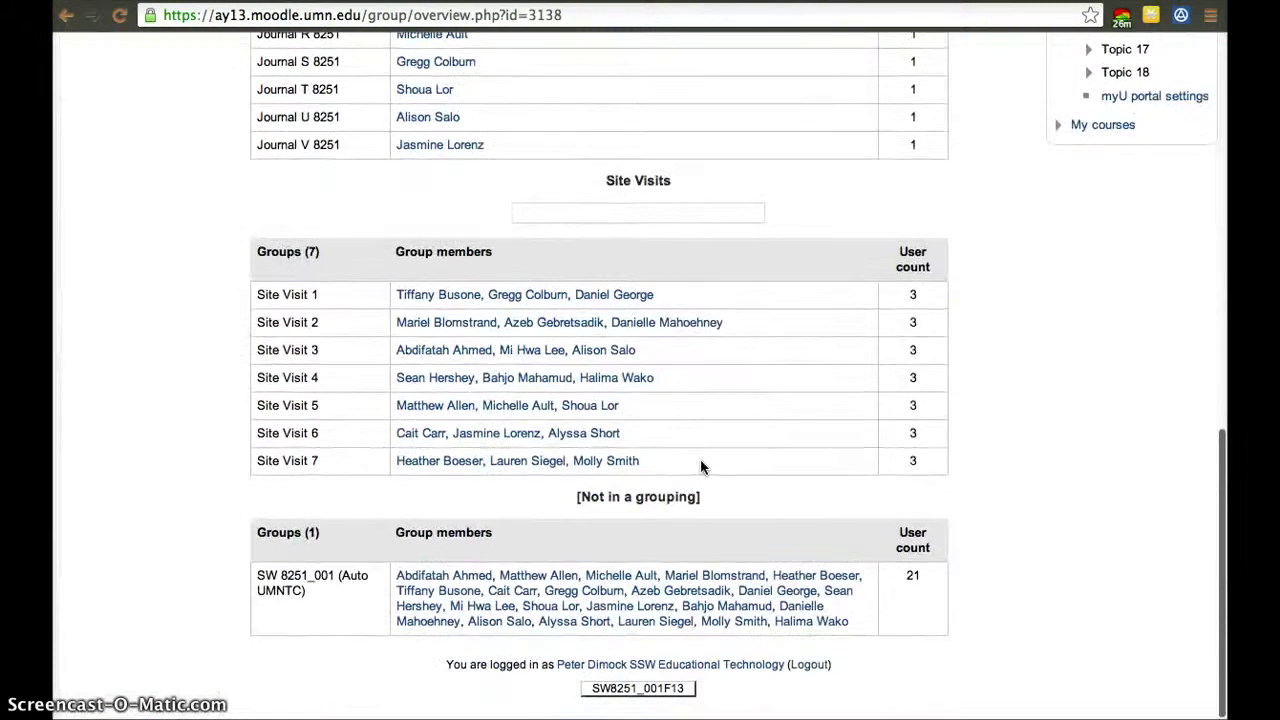
{"action": "scroll", "coordinate": [366, 194], "scroll_direction": "up", "scroll_amount": 4}
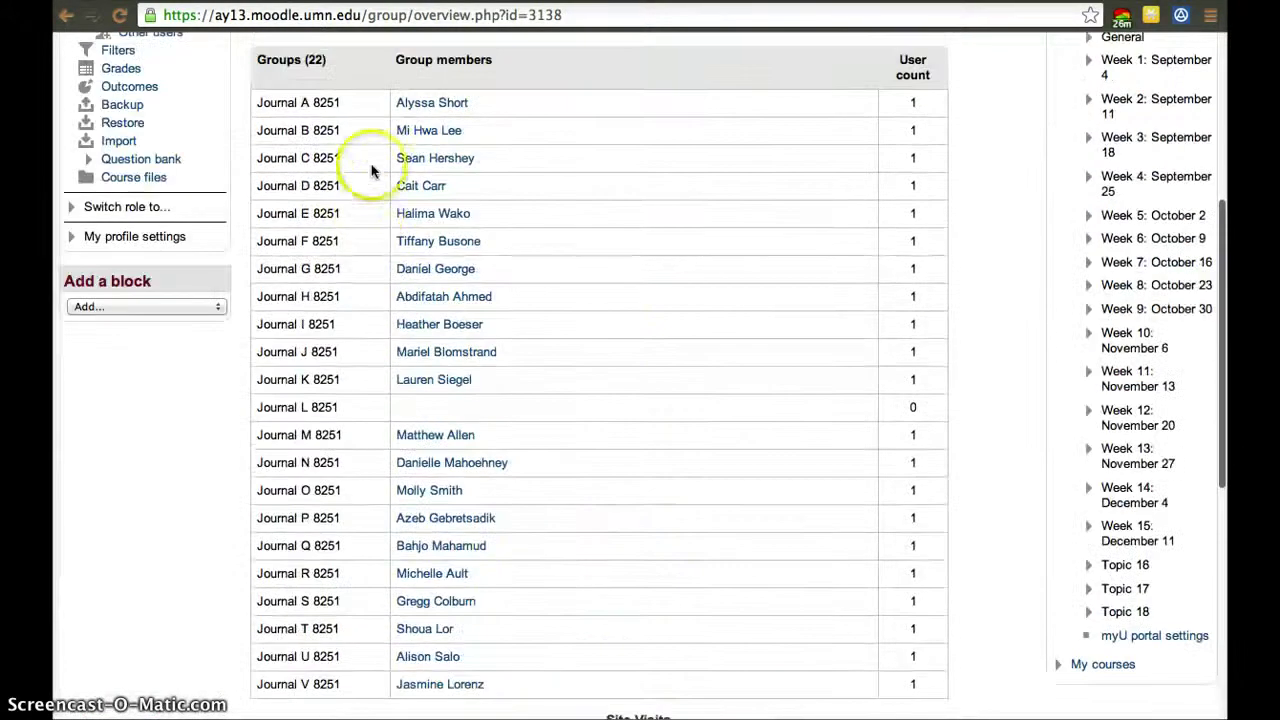
{"action": "scroll", "coordinate": [523, 609], "scroll_direction": "down", "scroll_amount": 4}
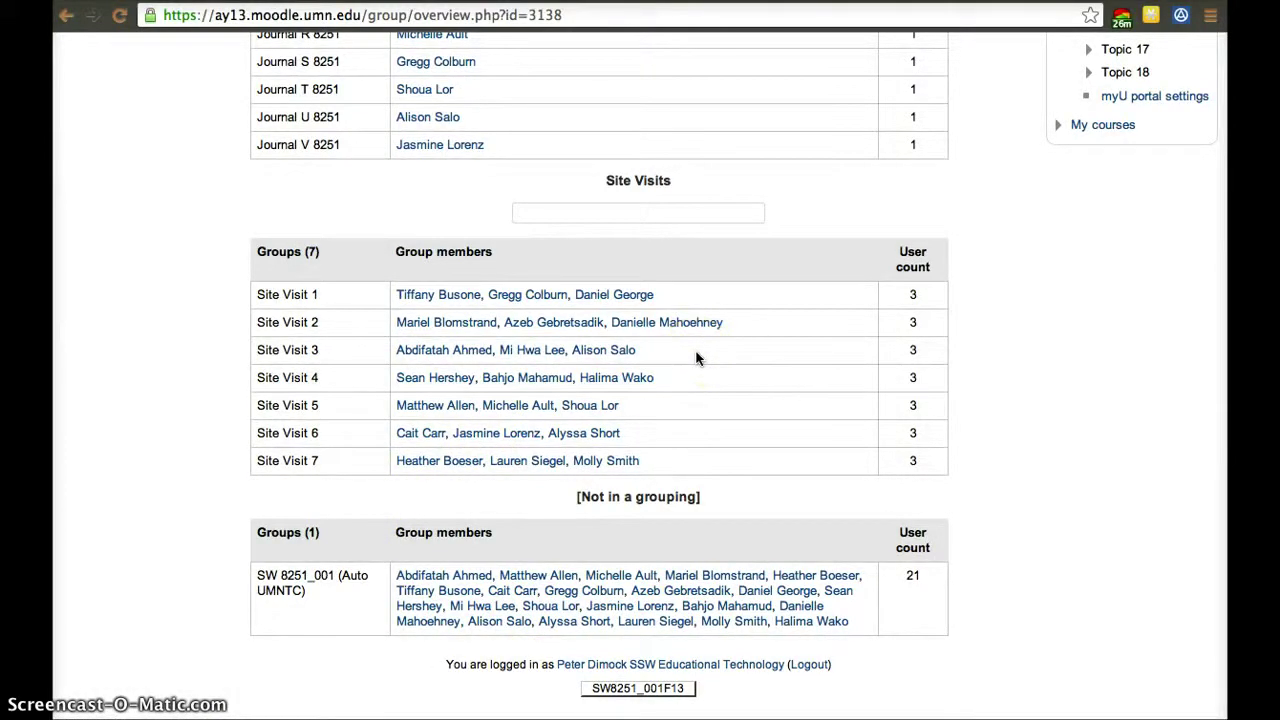
{"action": "scroll", "coordinate": [697, 358], "scroll_direction": "down", "scroll_amount": 1}
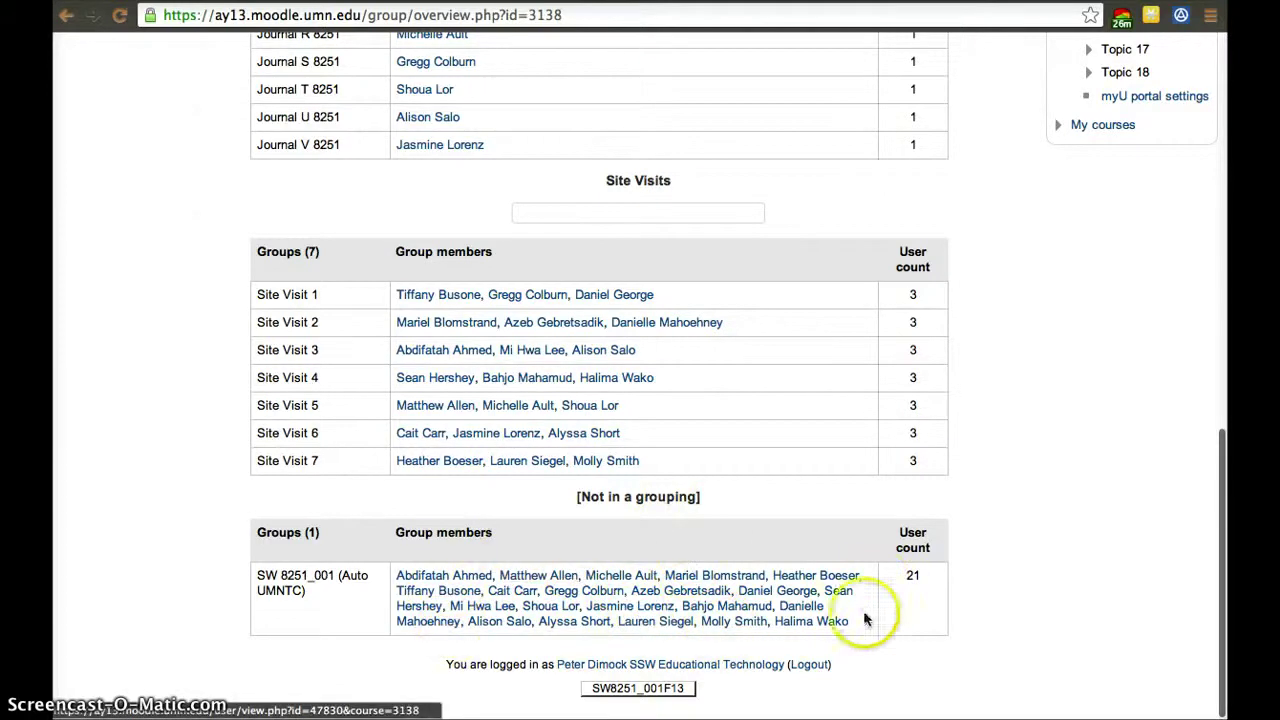
{"action": "scroll", "coordinate": [934, 641], "scroll_direction": "up", "scroll_amount": 15}
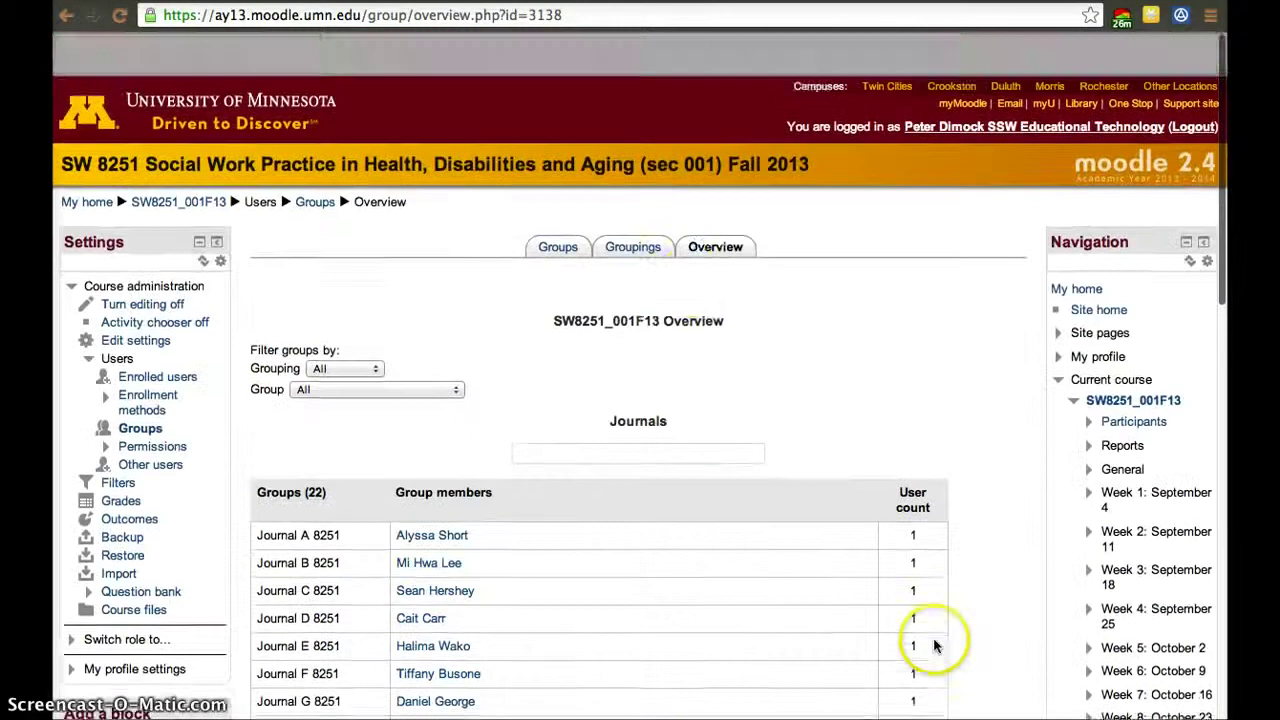
{"action": "left_click", "coordinate": [640, 208]}
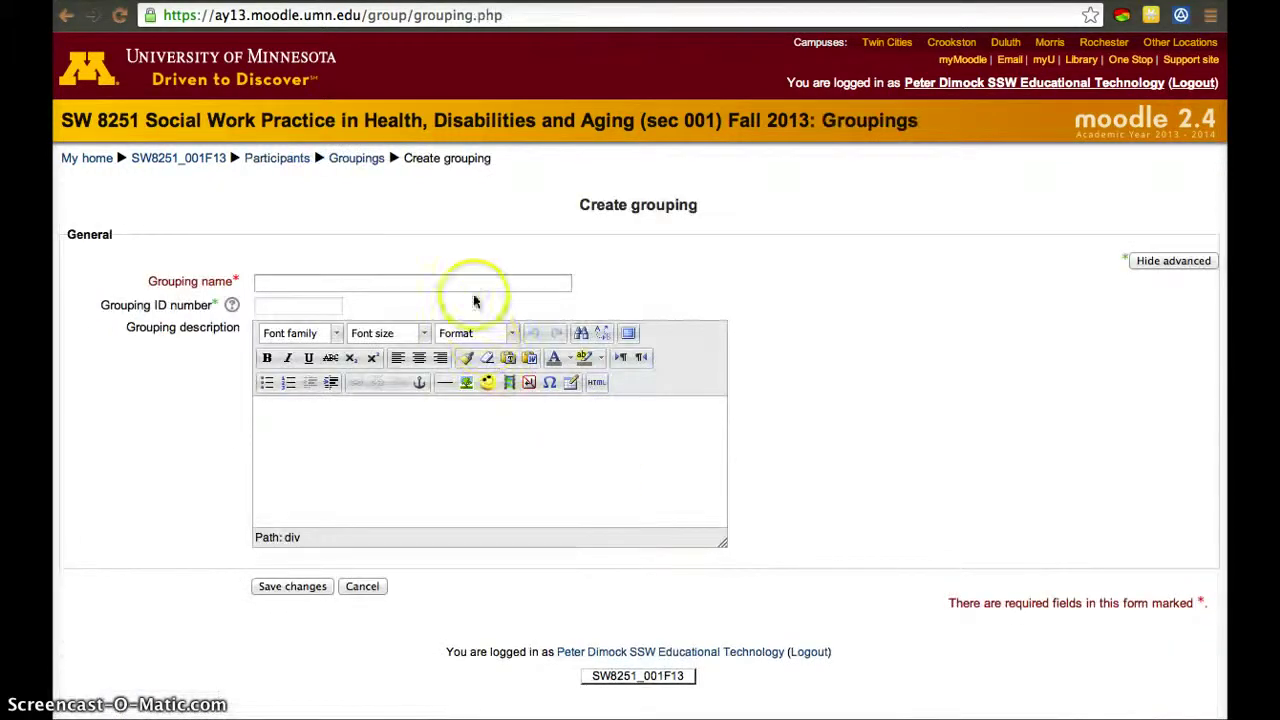
Create an 'All Students' grouping and add the SW 8251_001 (Auto UMNTC) group to it
{"action": "left_click", "coordinate": [479, 290]}
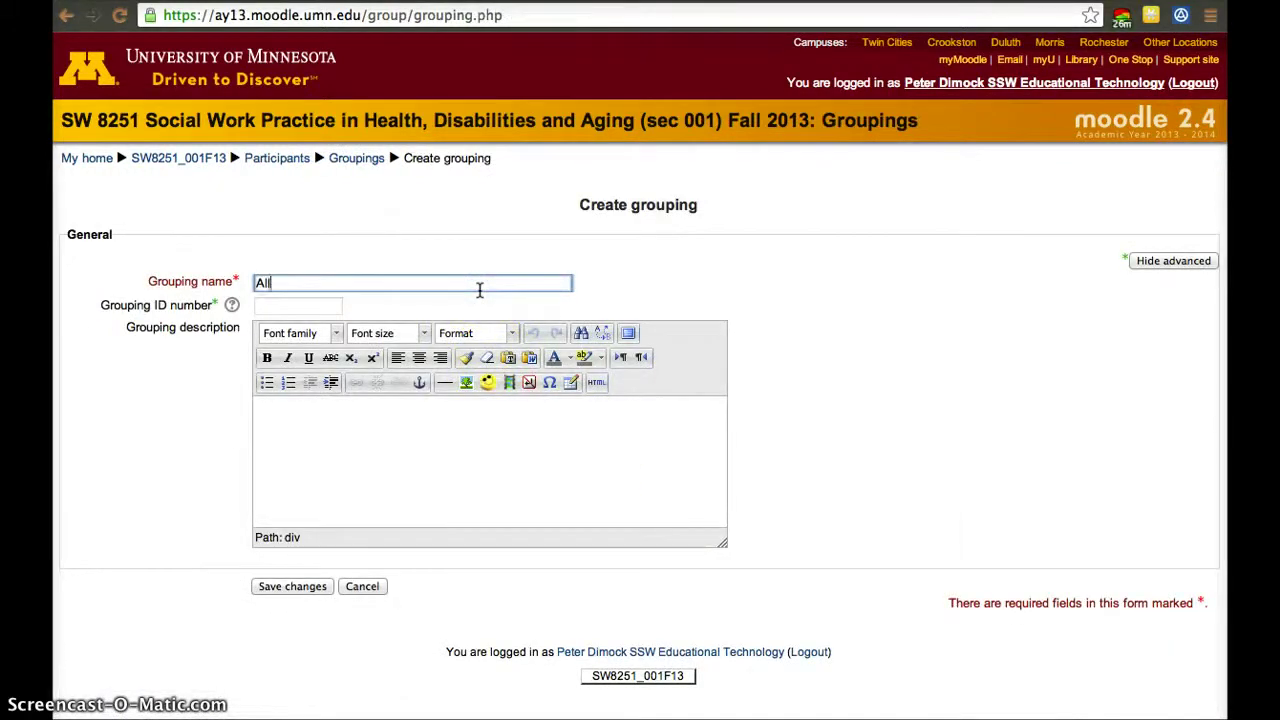
{"action": "left_click", "coordinate": [293, 586]}
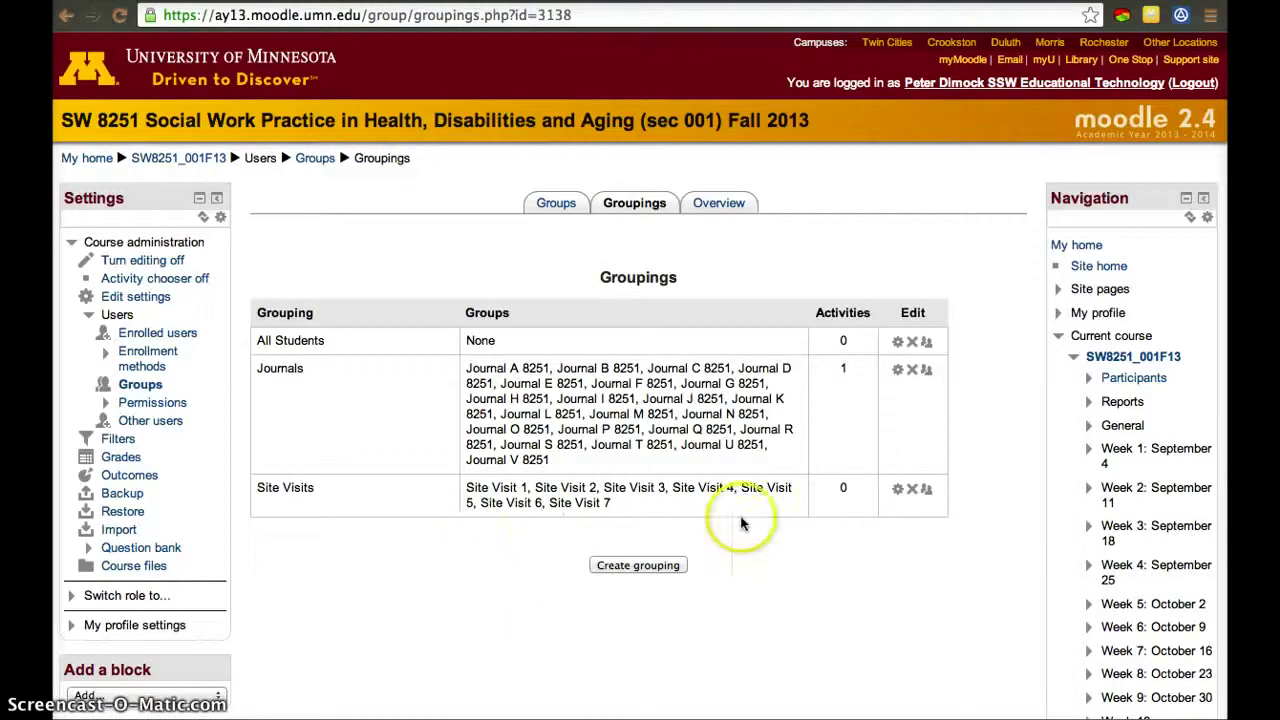
{"action": "left_click", "coordinate": [928, 344]}
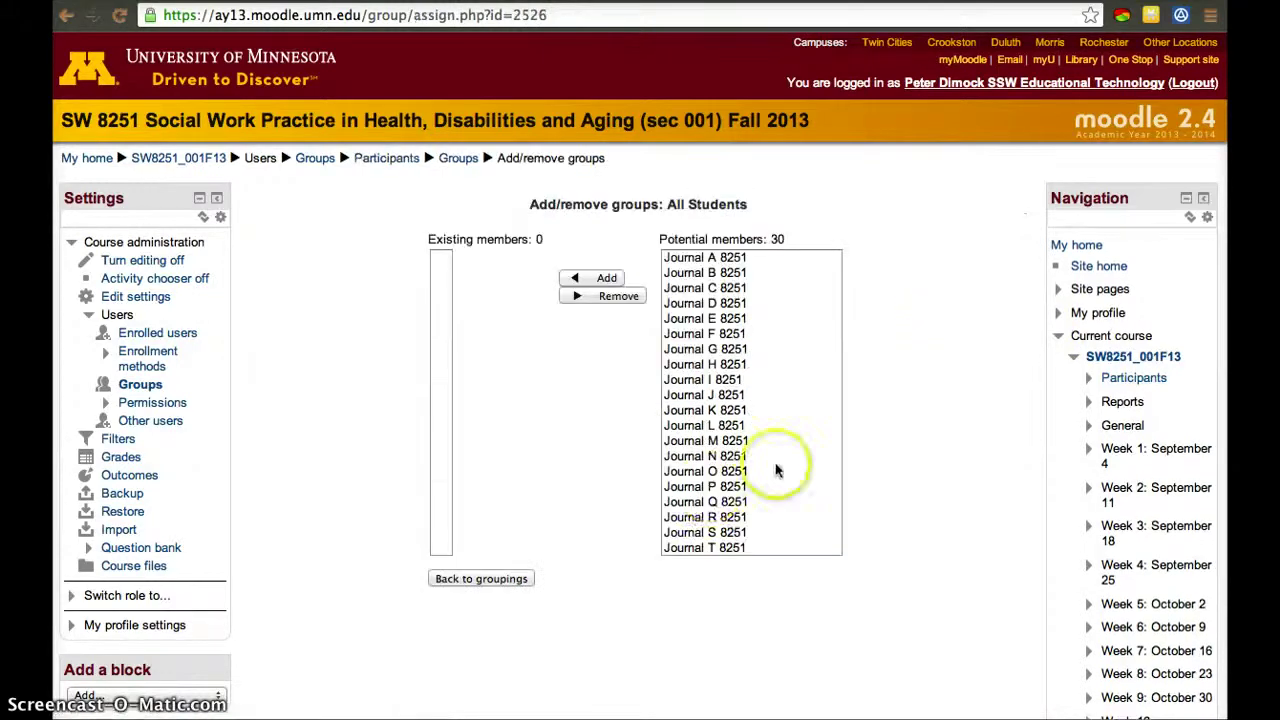
{"action": "scroll", "coordinate": [737, 349], "scroll_direction": "down", "scroll_amount": 10}
{"action": "scroll", "coordinate": [743, 288], "scroll_direction": "up", "scroll_amount": 5}
{"action": "scroll", "coordinate": [743, 288], "scroll_direction": "up", "scroll_amount": 5}
{"action": "scroll", "coordinate": [735, 300], "scroll_direction": "down", "scroll_amount": 10}
{"action": "left_click", "coordinate": [728, 283]}
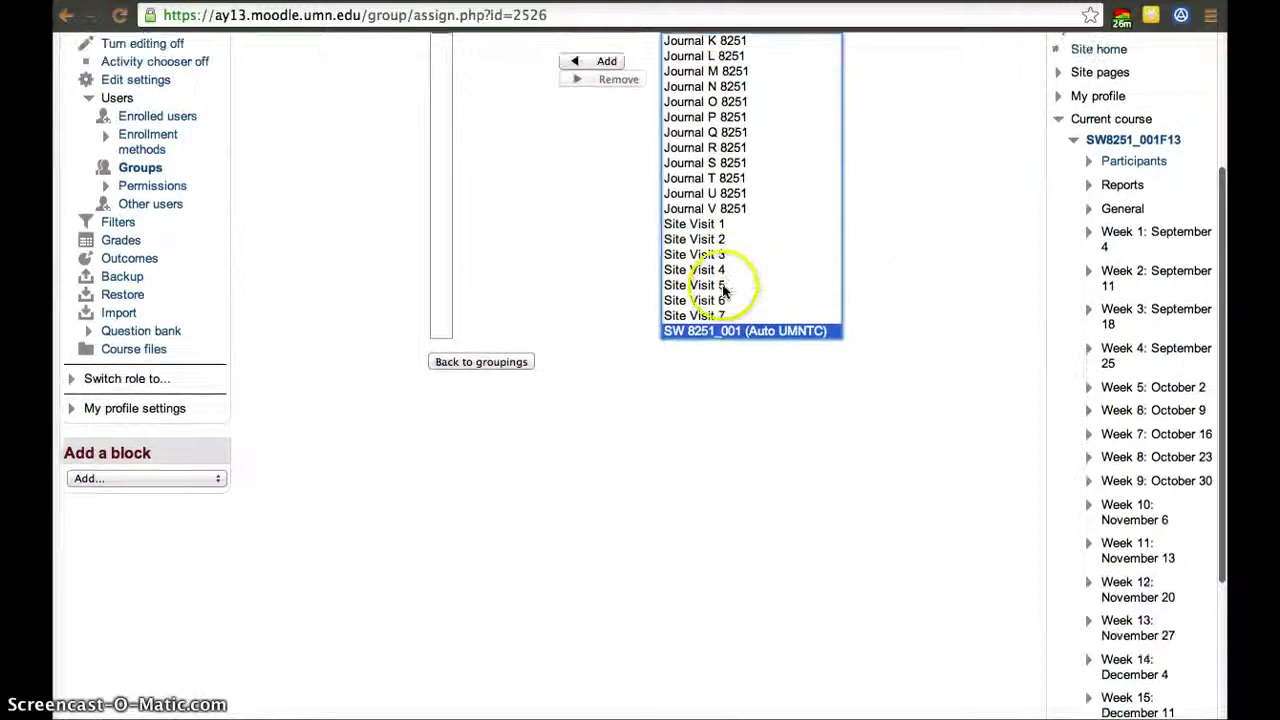
{"action": "scroll", "coordinate": [940, 252], "scroll_direction": "up", "scroll_amount": 3}
{"action": "left_click", "coordinate": [607, 228]}
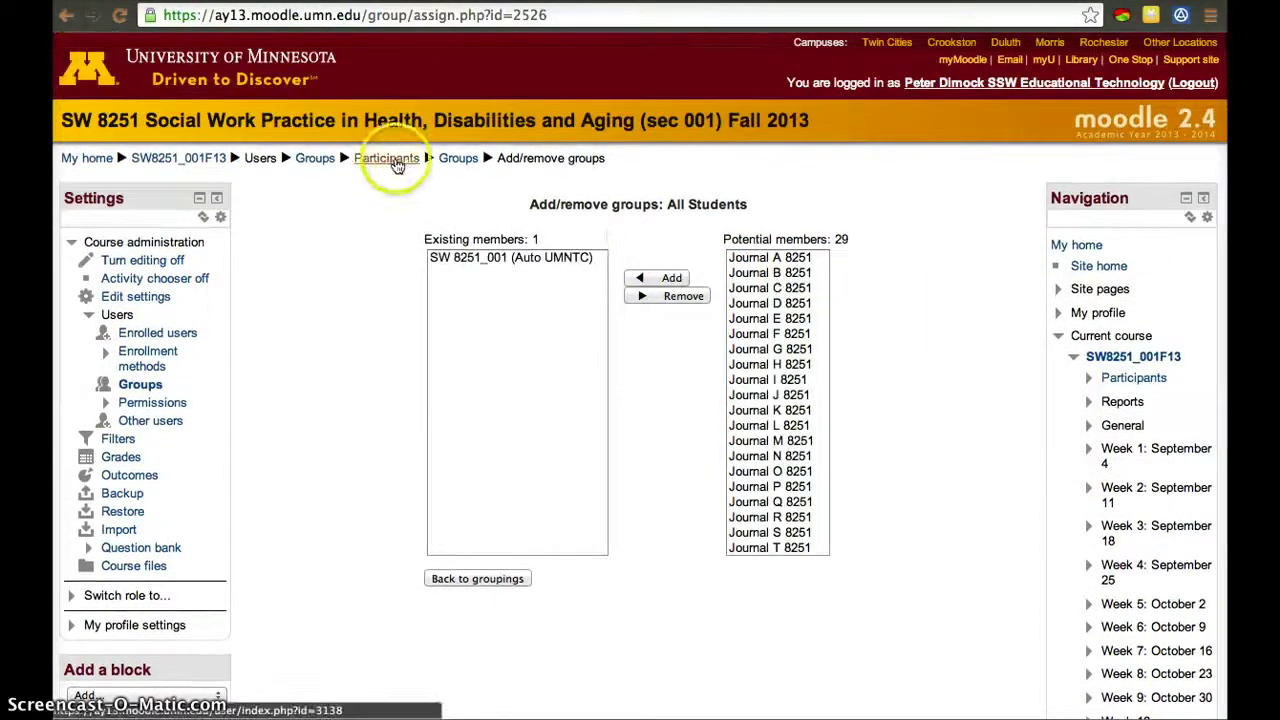
{"action": "left_click", "coordinate": [462, 578]}
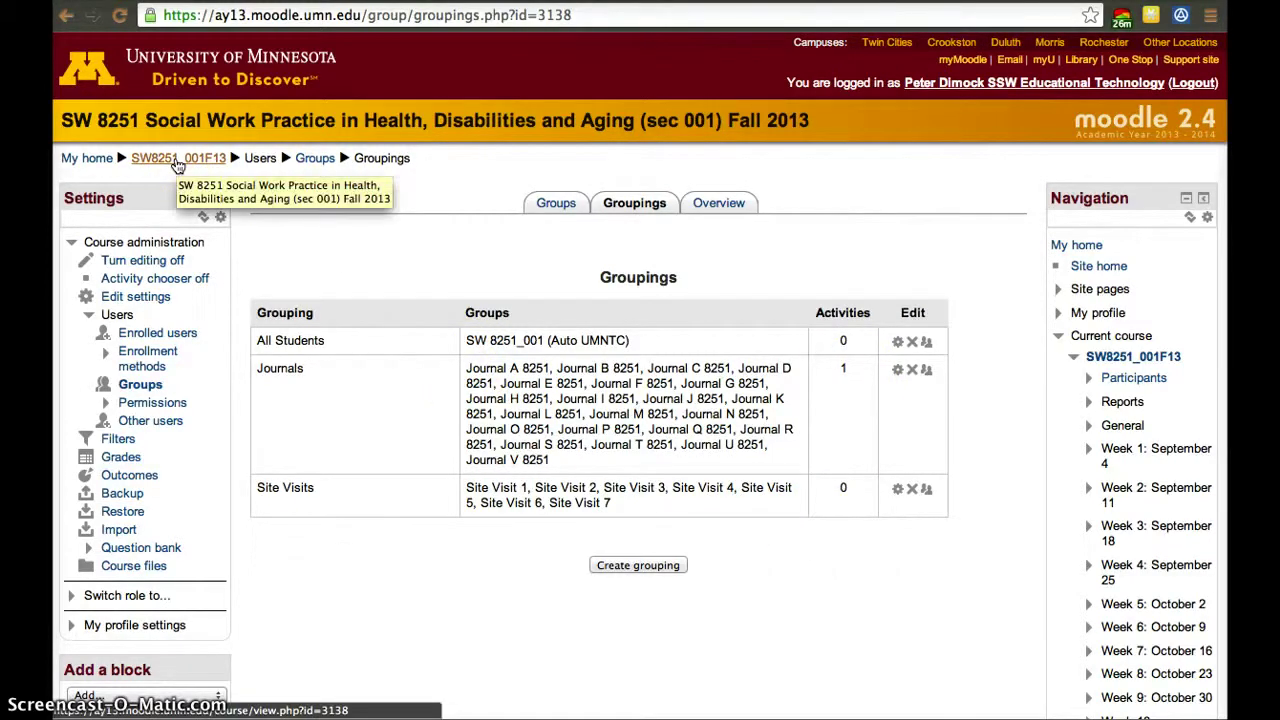
Look at the Site Visit Groups forum from the course page, then open its settings for editing
{"action": "left_click", "coordinate": [177, 160]}
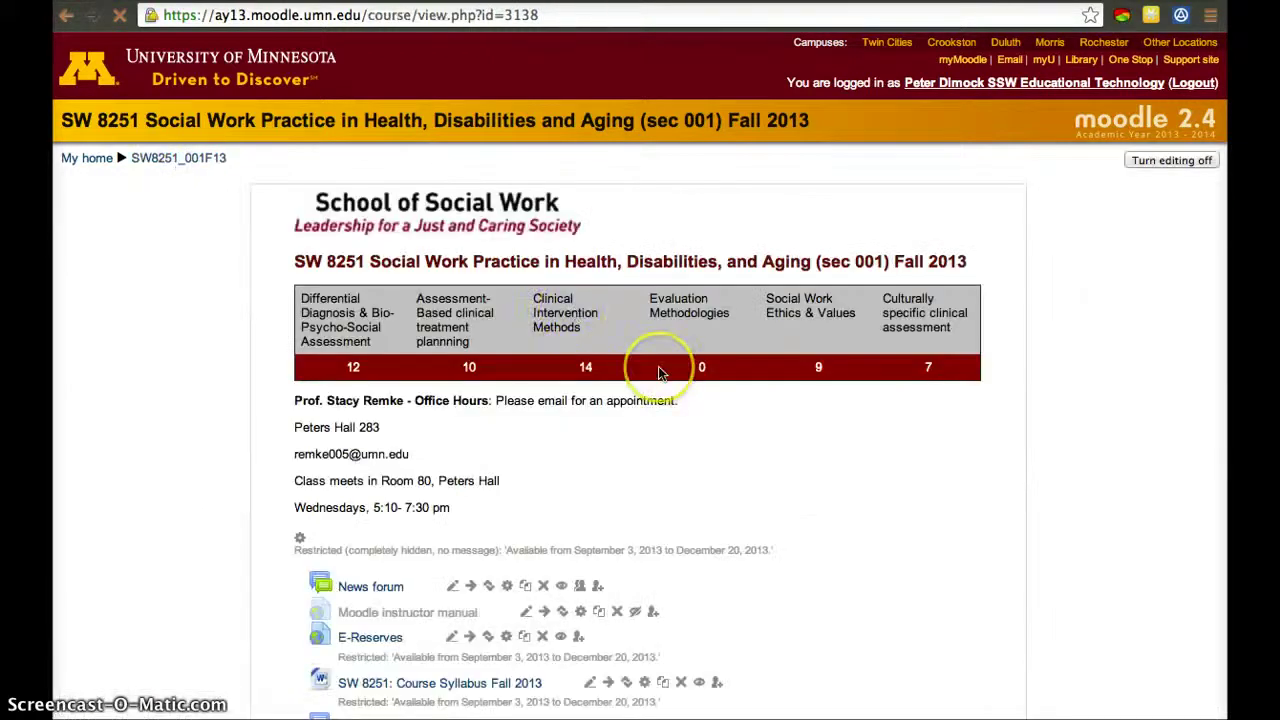
{"action": "scroll", "coordinate": [657, 371], "scroll_direction": "down", "scroll_amount": 5}
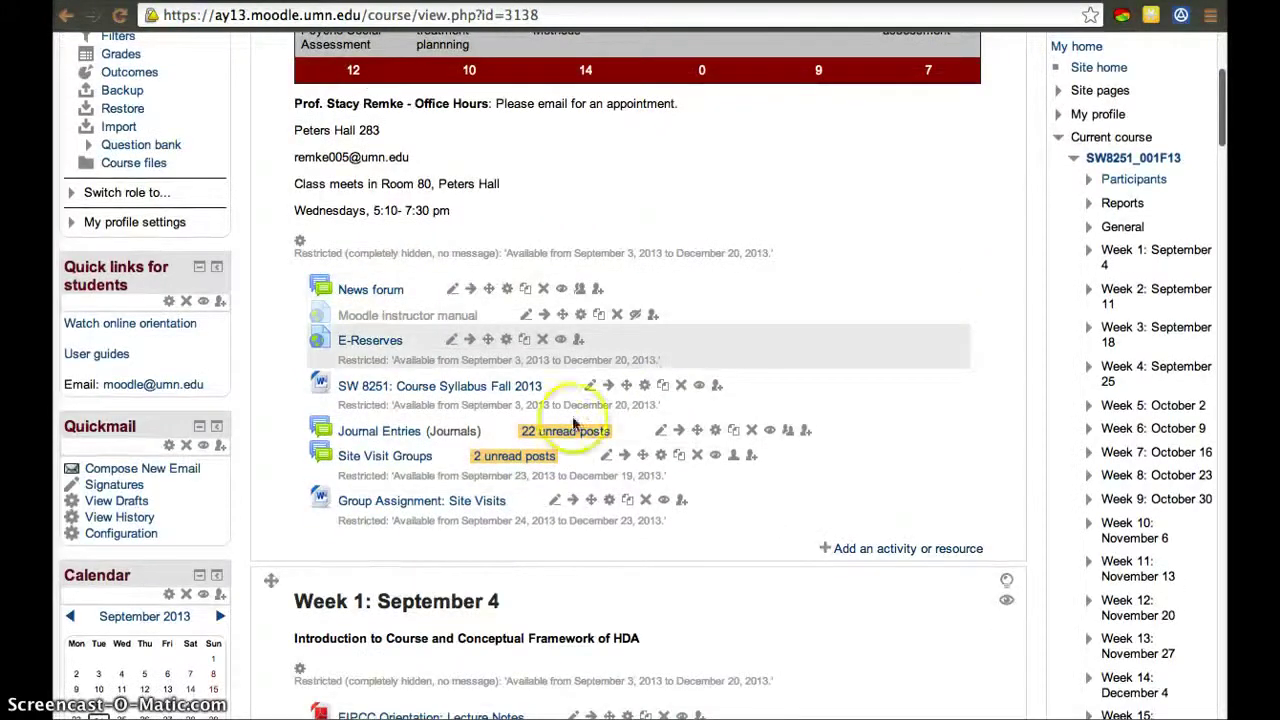
{"action": "left_click", "coordinate": [398, 458]}
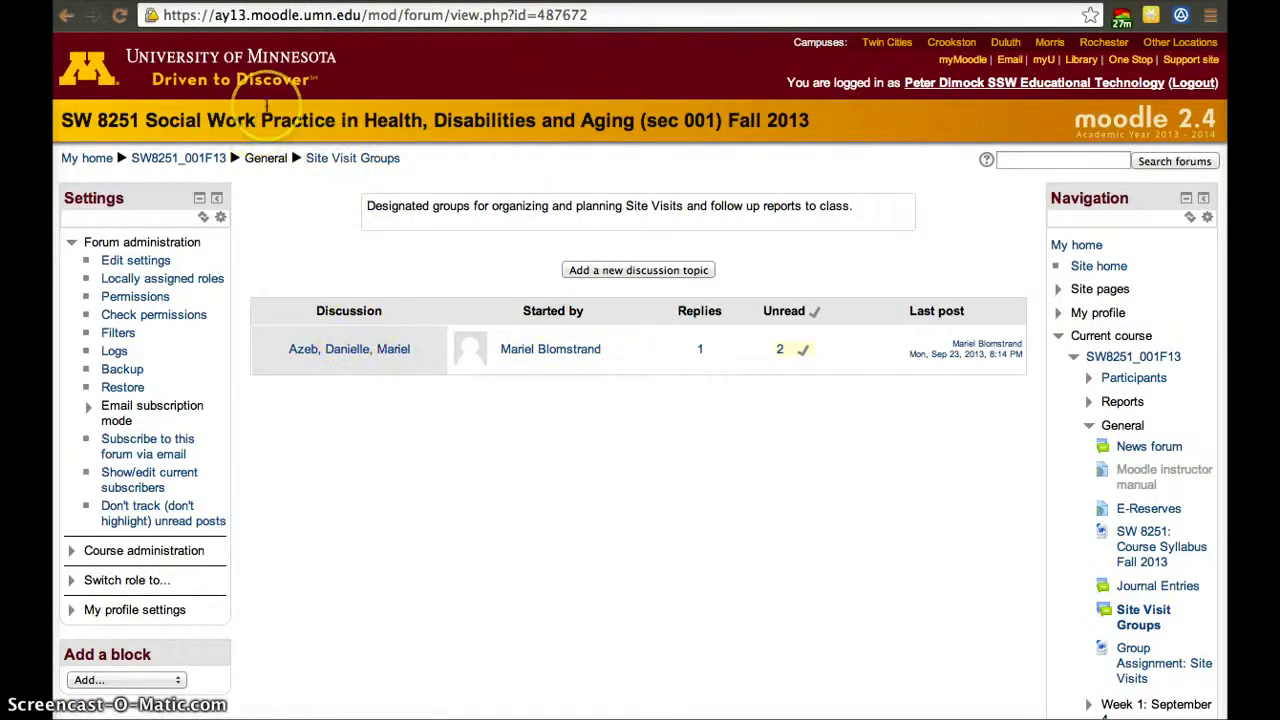
{"action": "left_click", "coordinate": [70, 18]}
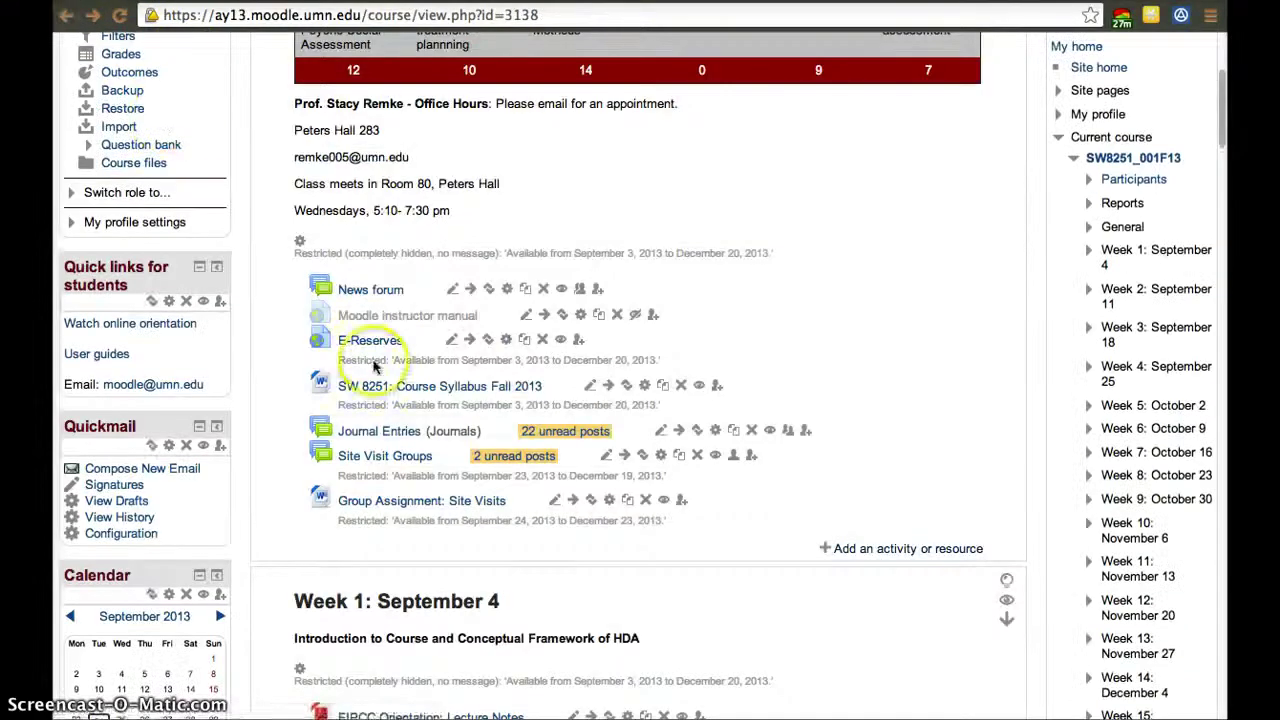
{"action": "left_click", "coordinate": [661, 459]}
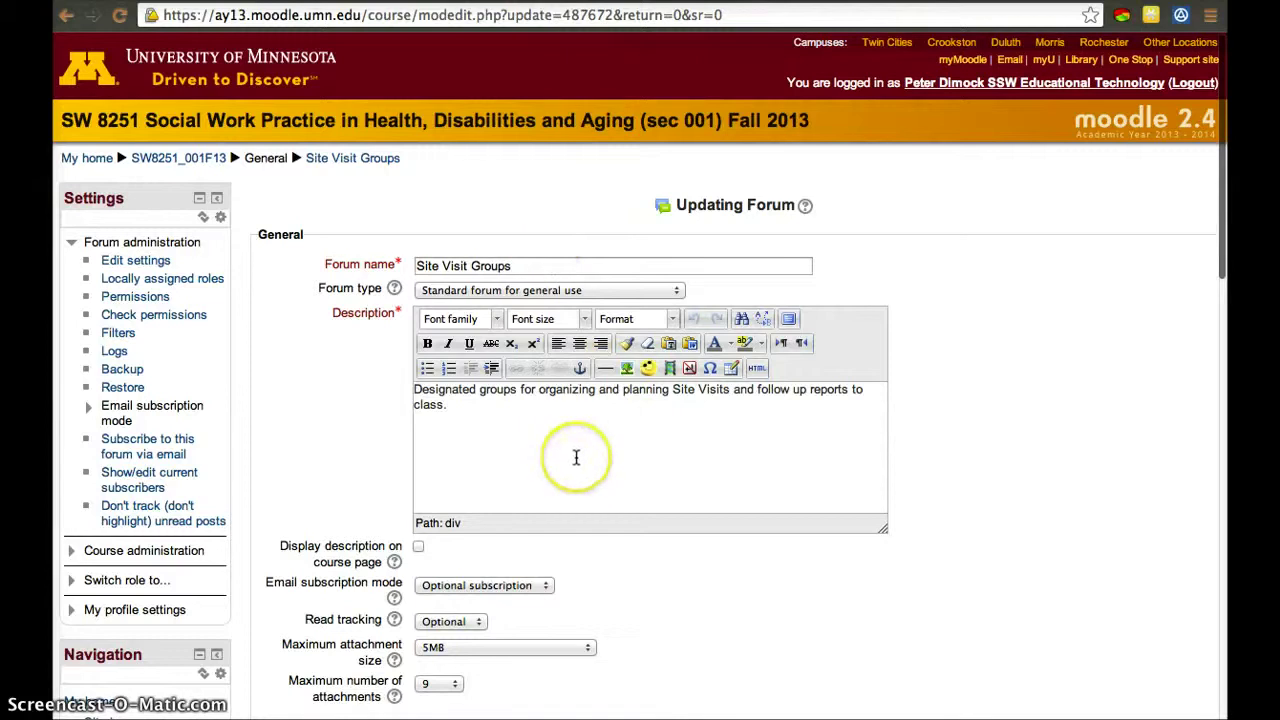
Set the forum's group mode to Separate groups and its grouping to Site Visits
{"action": "scroll", "coordinate": [576, 456], "scroll_direction": "down", "scroll_amount": 10}
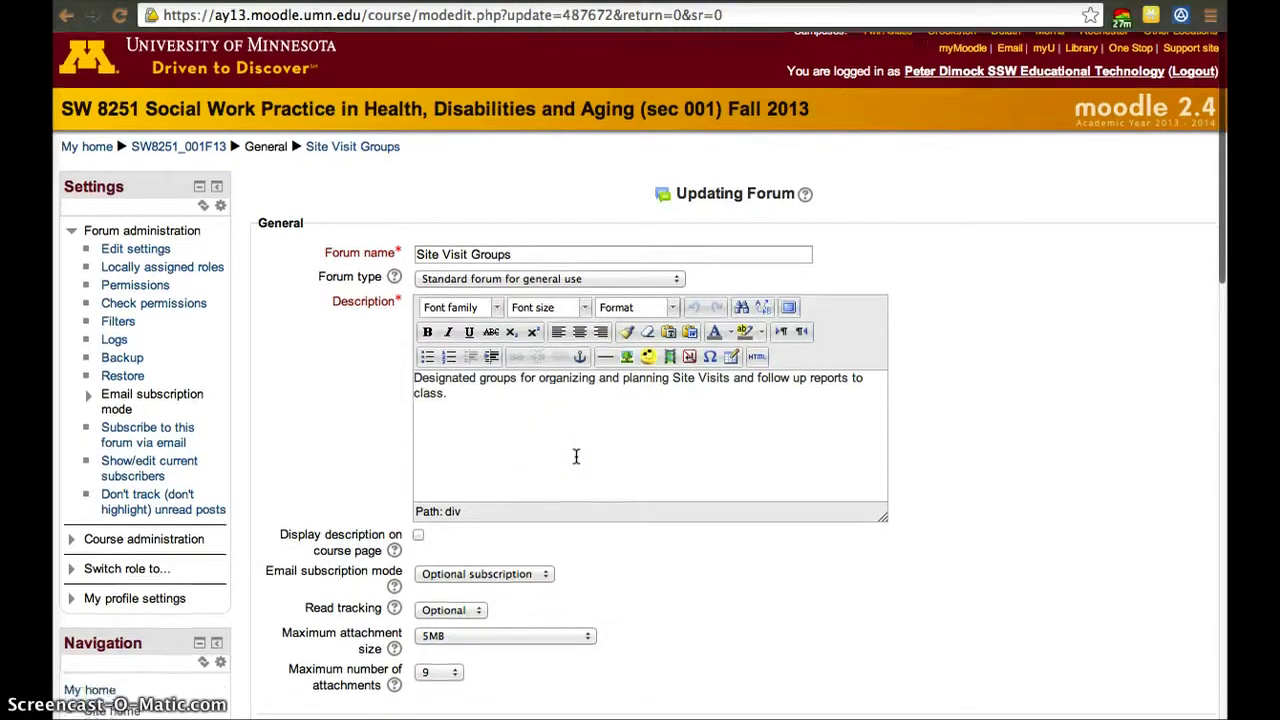
{"action": "scroll", "coordinate": [576, 456], "scroll_direction": "down", "scroll_amount": 8}
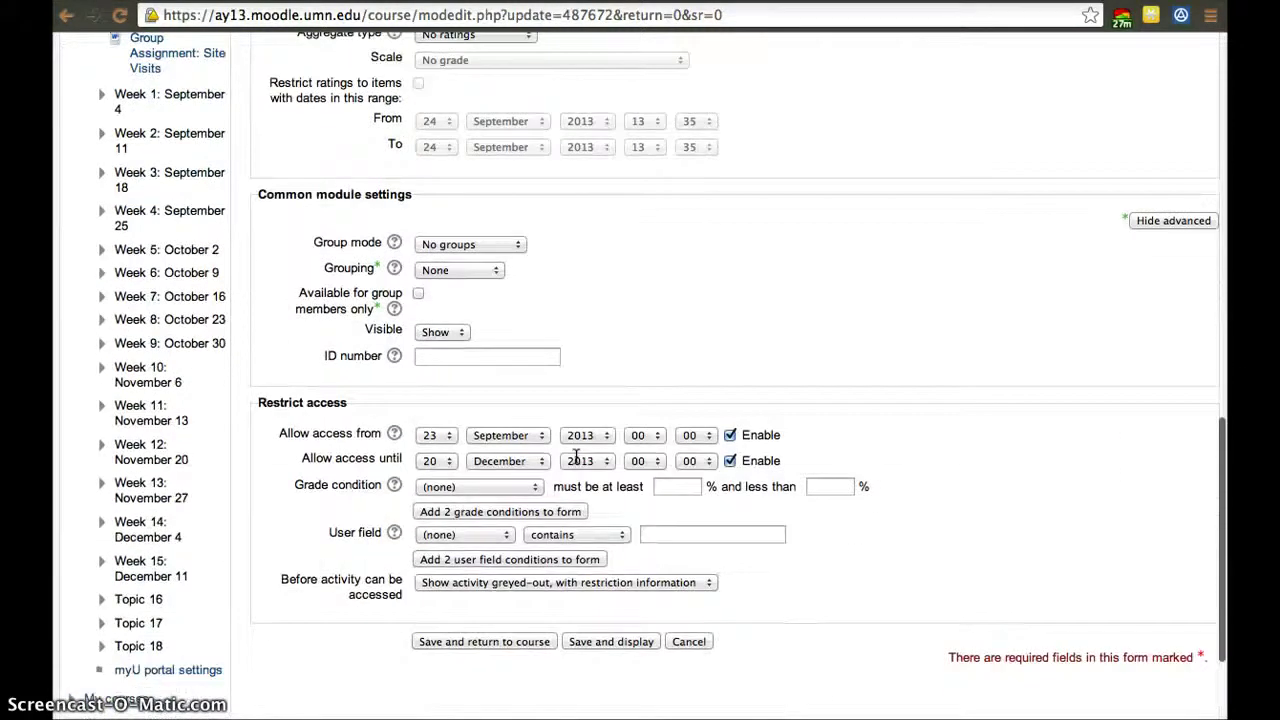
{"action": "scroll", "coordinate": [576, 456], "scroll_direction": "up", "scroll_amount": 4}
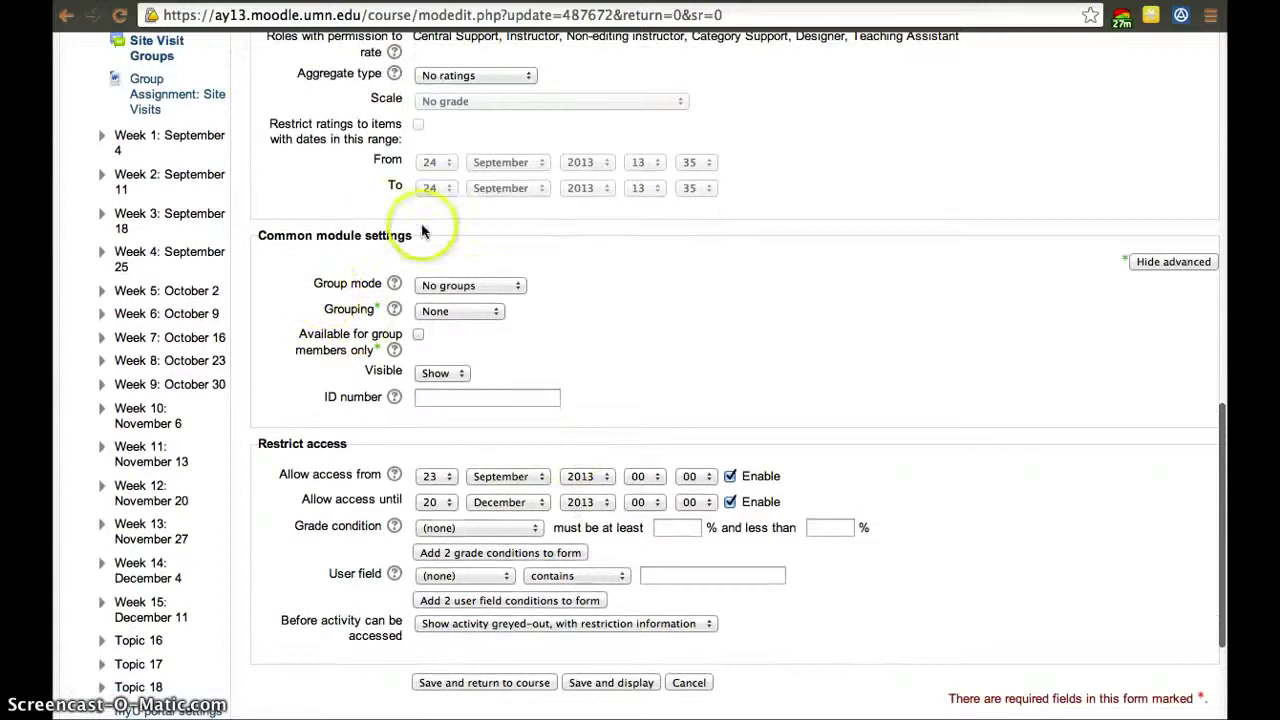
{"action": "left_click", "coordinate": [470, 290]}
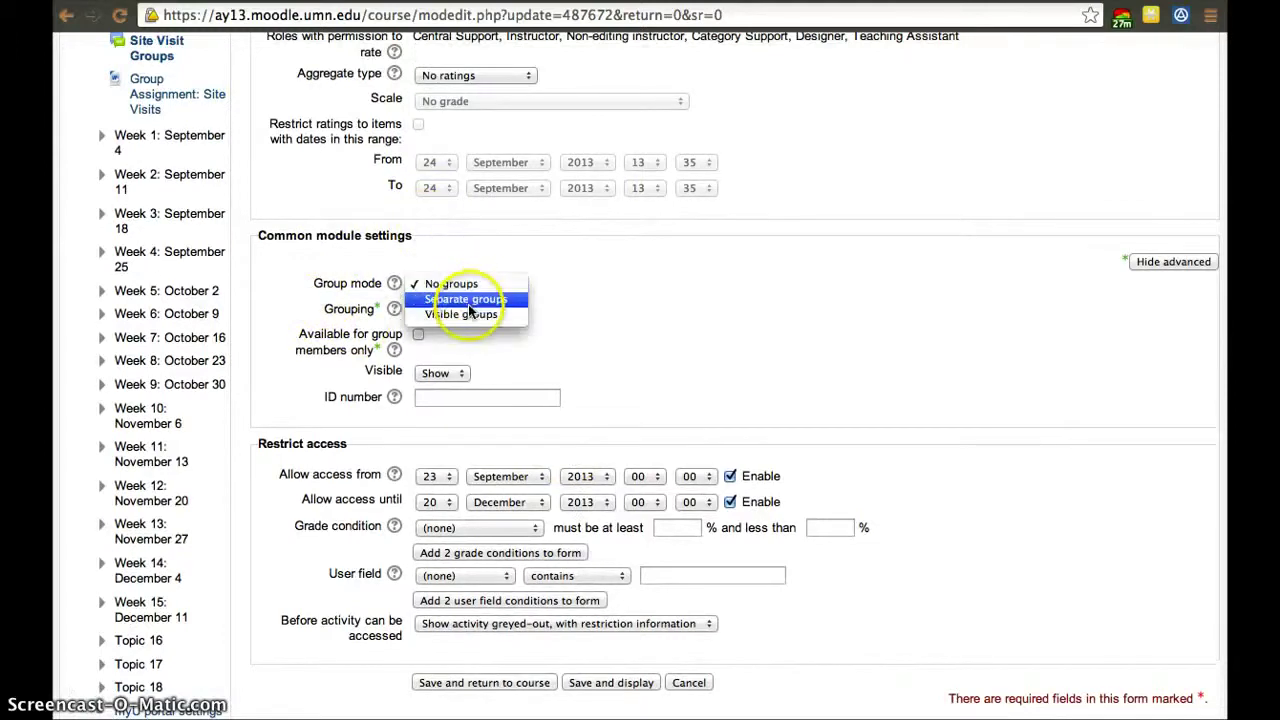
{"action": "left_click", "coordinate": [469, 299]}
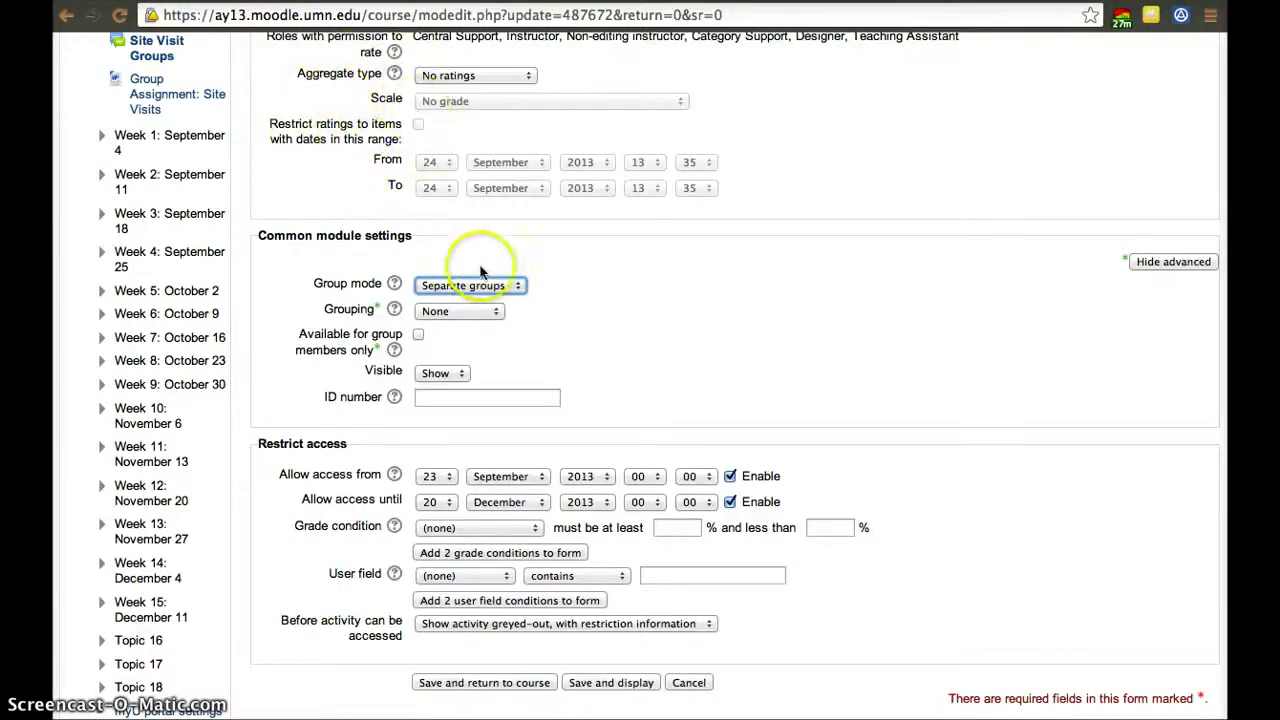
{"action": "left_click", "coordinate": [486, 322]}
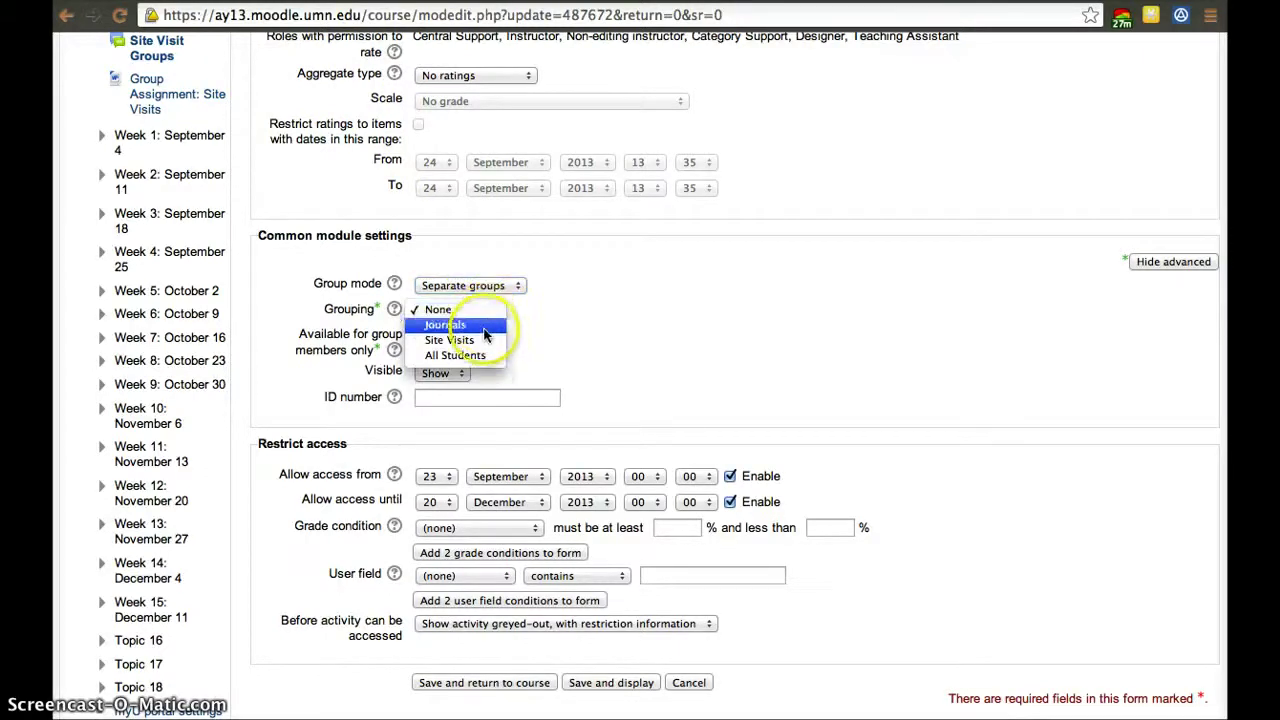
{"action": "key", "text": "Escape"}
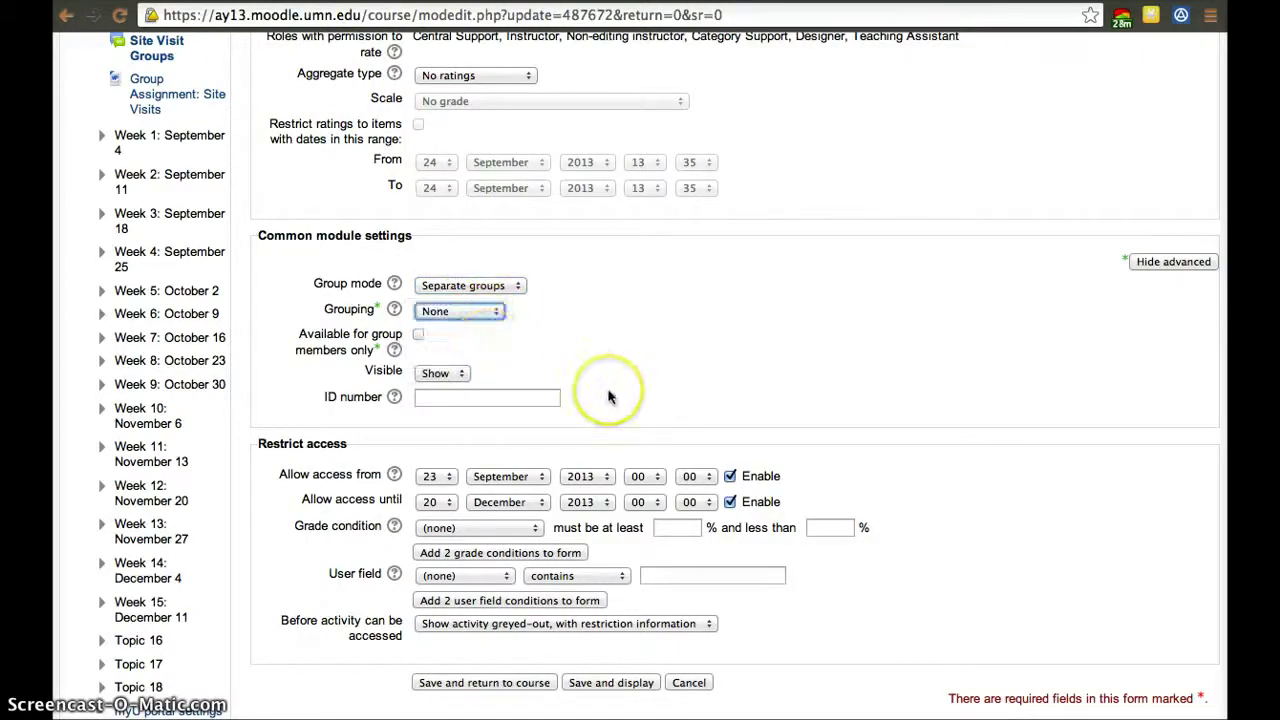
{"action": "left_click", "coordinate": [500, 310]}
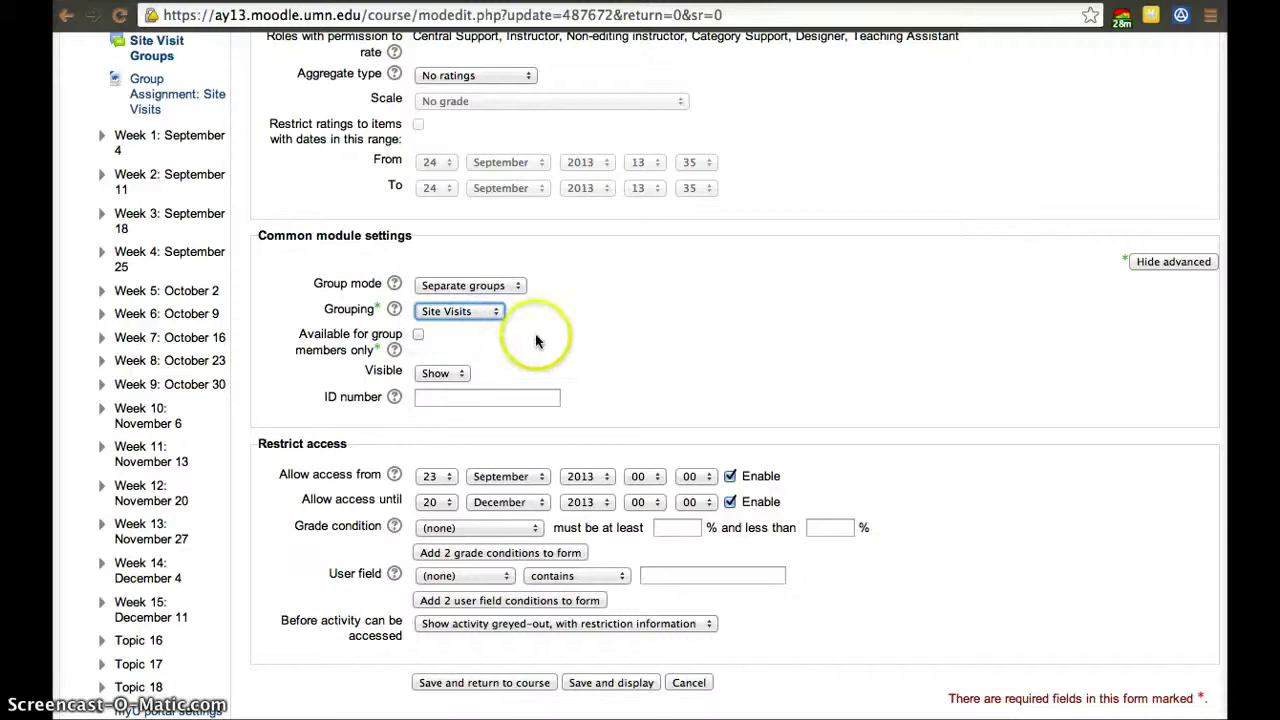
{"action": "left_click", "coordinate": [638, 392]}
{"action": "scroll", "coordinate": [637, 392], "scroll_direction": "down", "scroll_amount": 2}
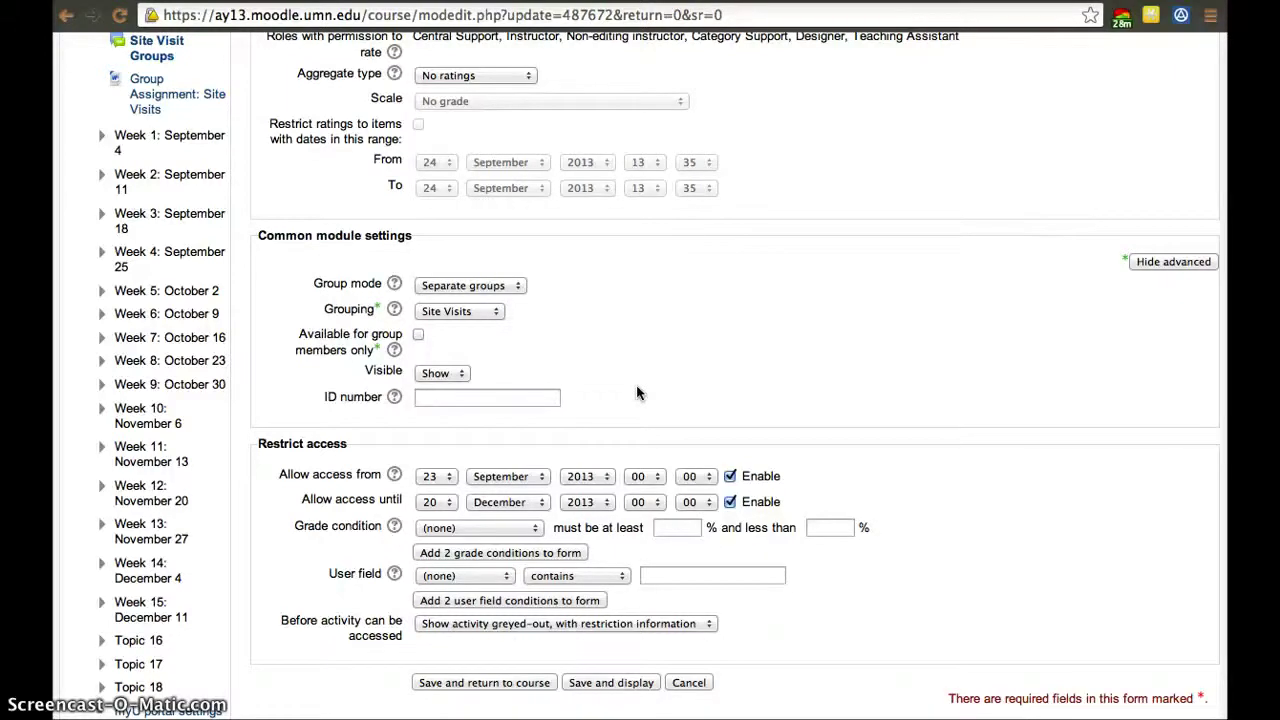
{"action": "scroll", "coordinate": [637, 393], "scroll_direction": "down", "scroll_amount": 4}
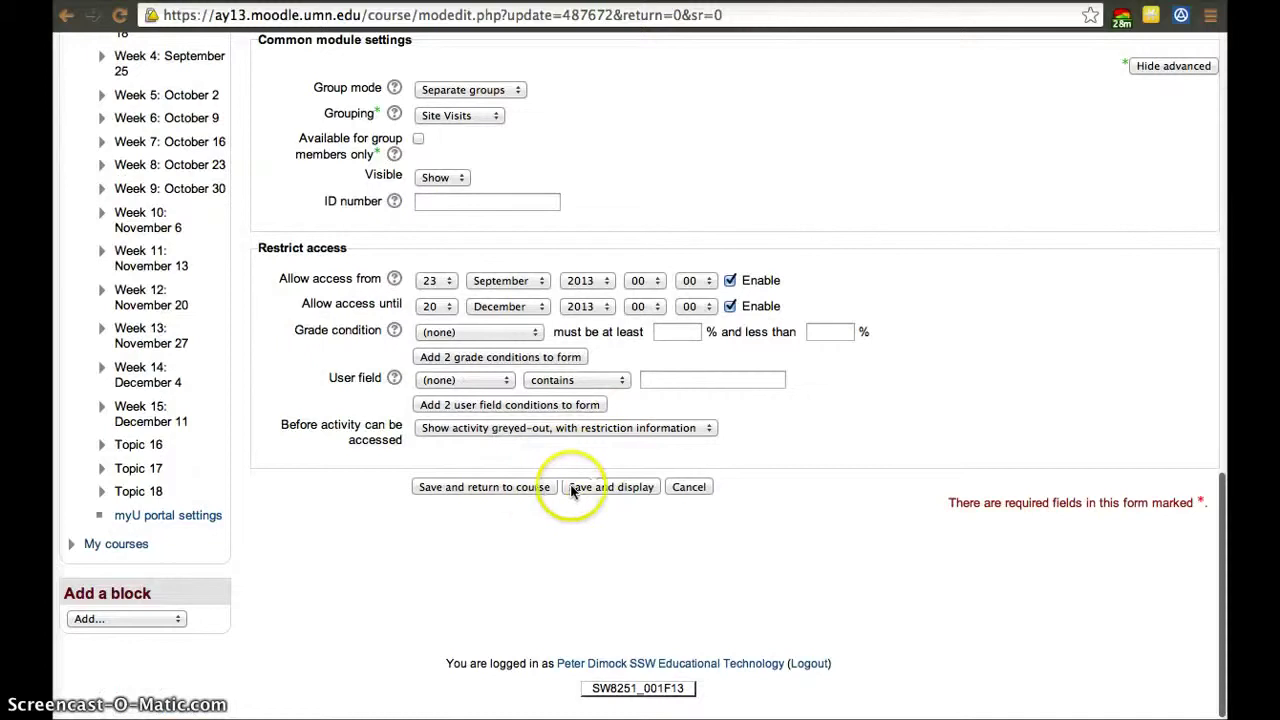